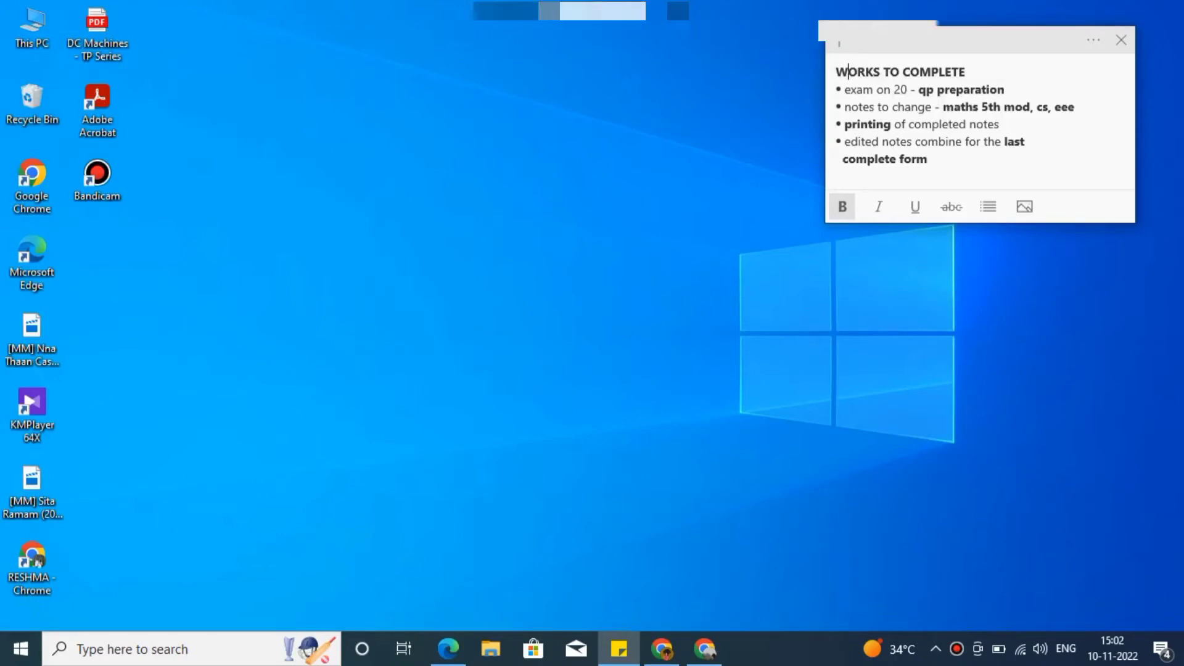
Open the nid.edu site from the Google results and go to its Admissions 2023-24 page
left_click(662, 649)
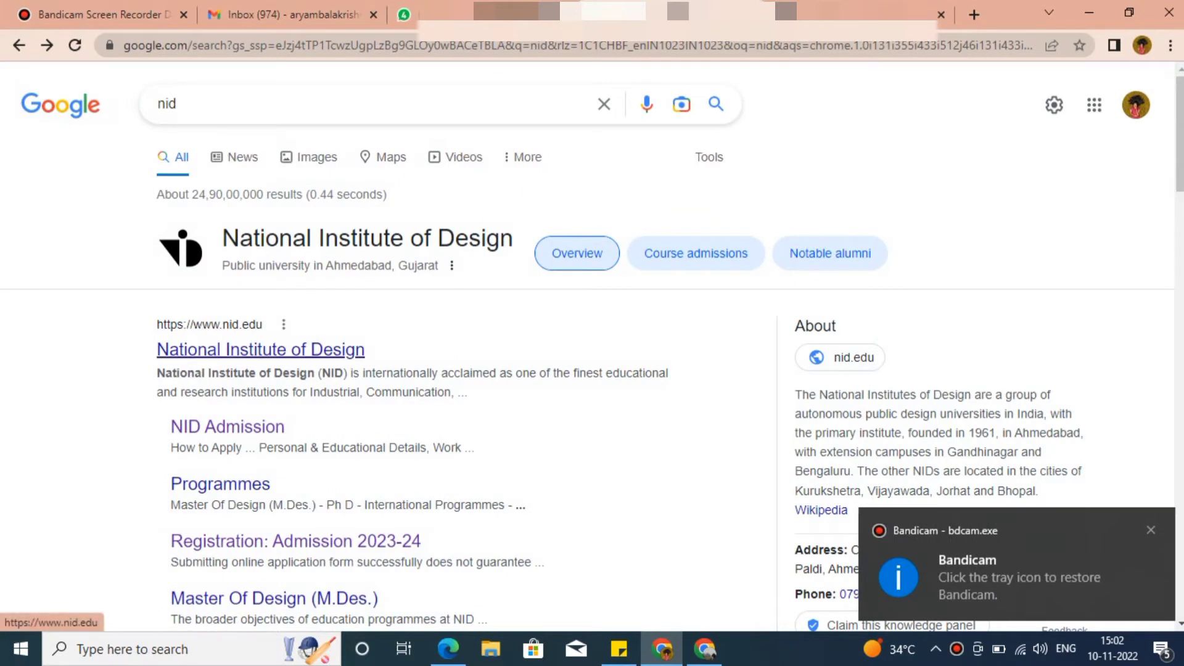
left_click(260, 350)
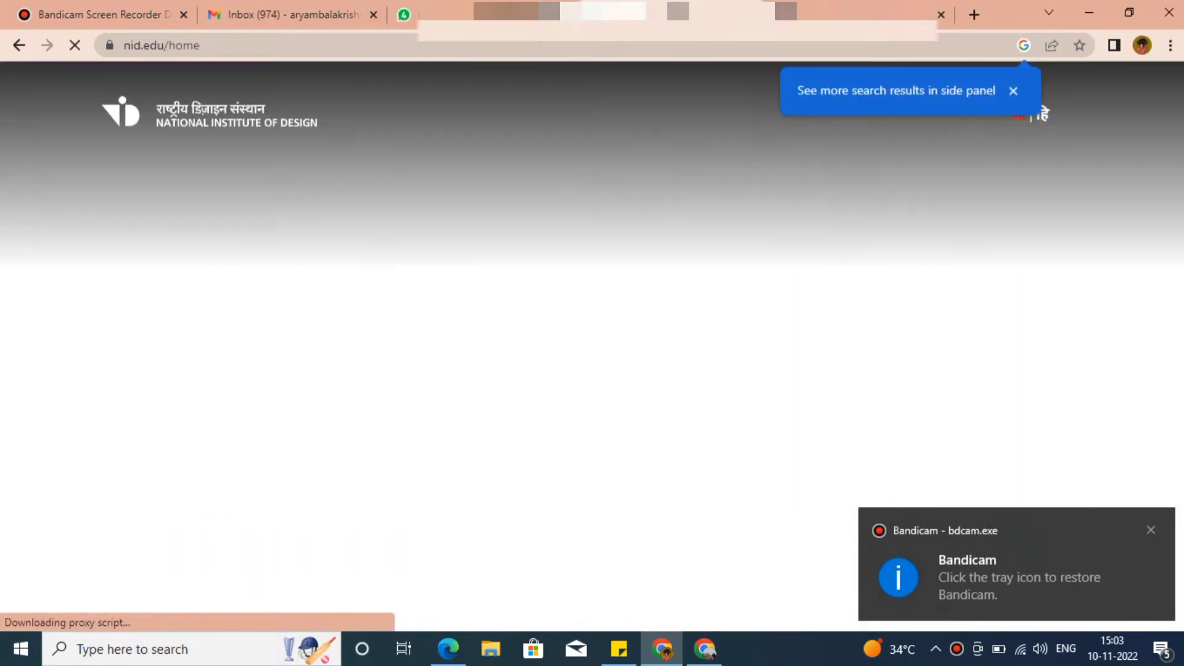
scroll(593, 333, "down", 1)
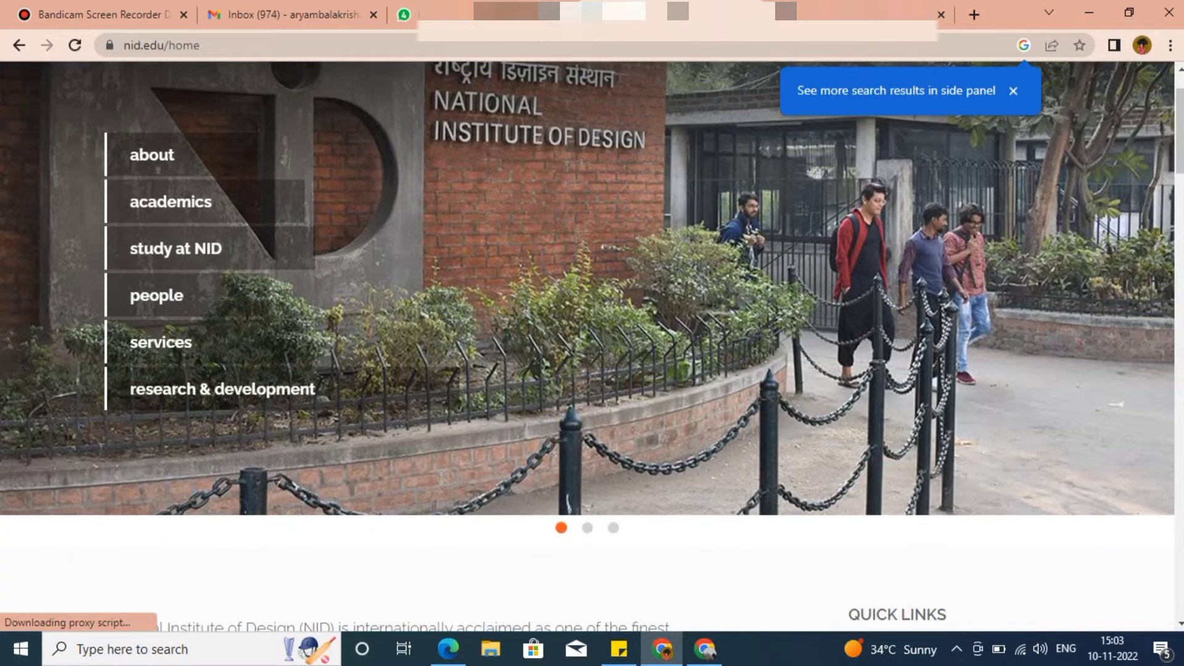
scroll(592, 333, "down", 5)
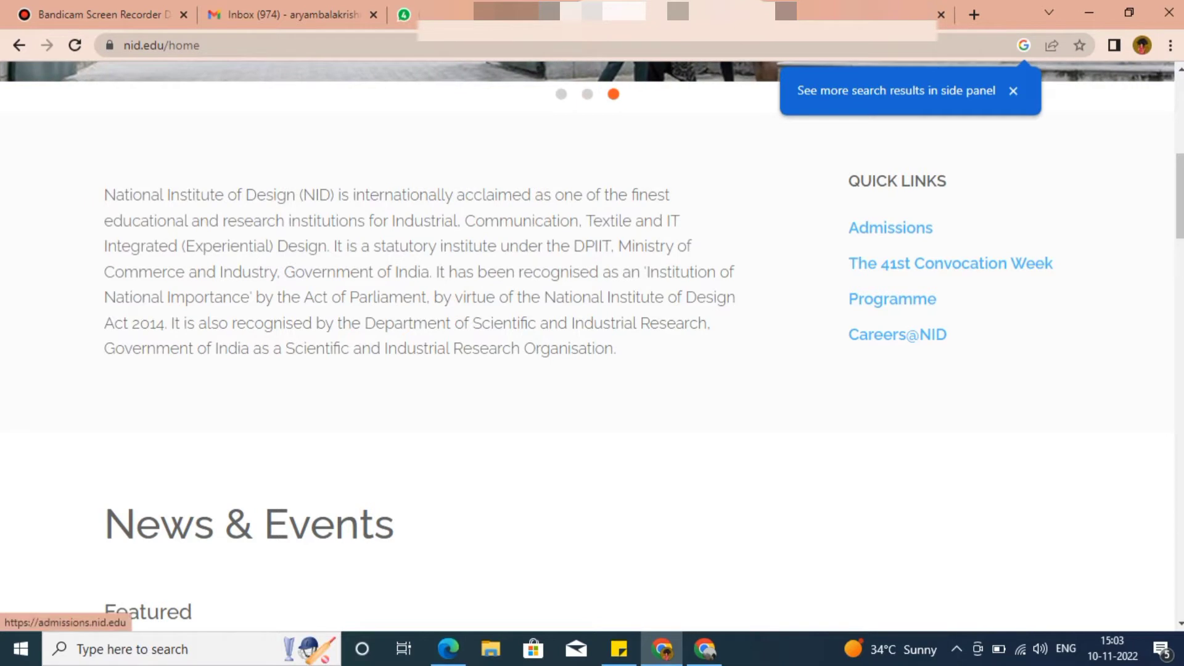
left_click(891, 228)
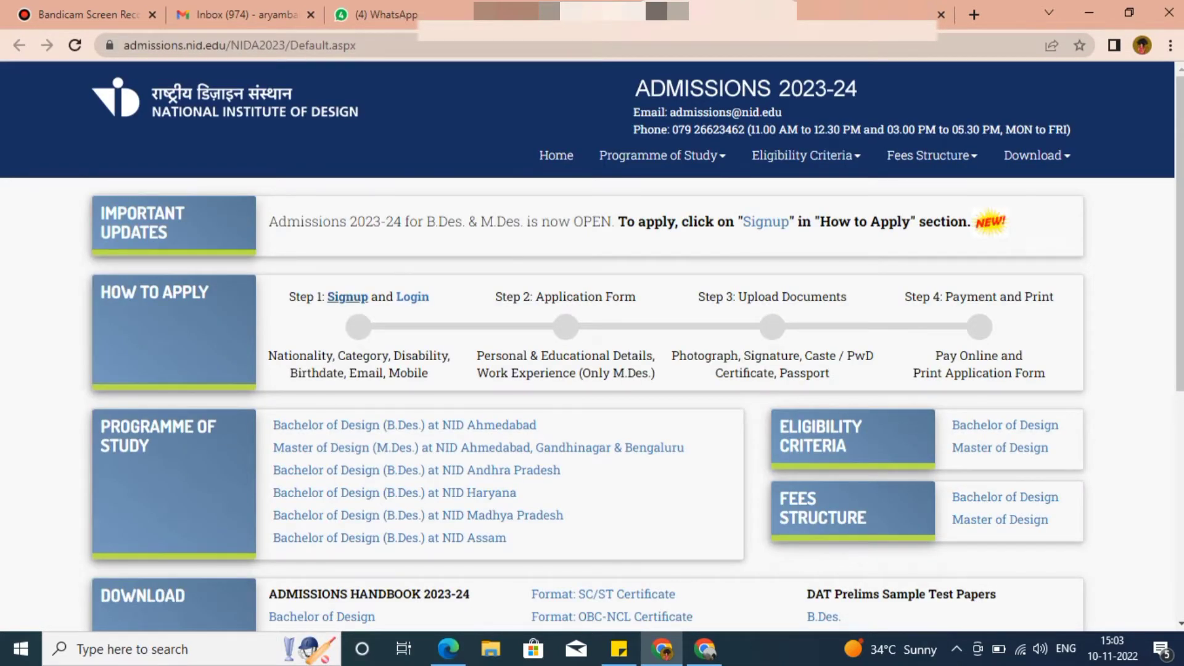
Start sign-up choosing B.Des, Indian nationality and OBC-NCL category, acknowledging the editable-details note
left_click(347, 298)
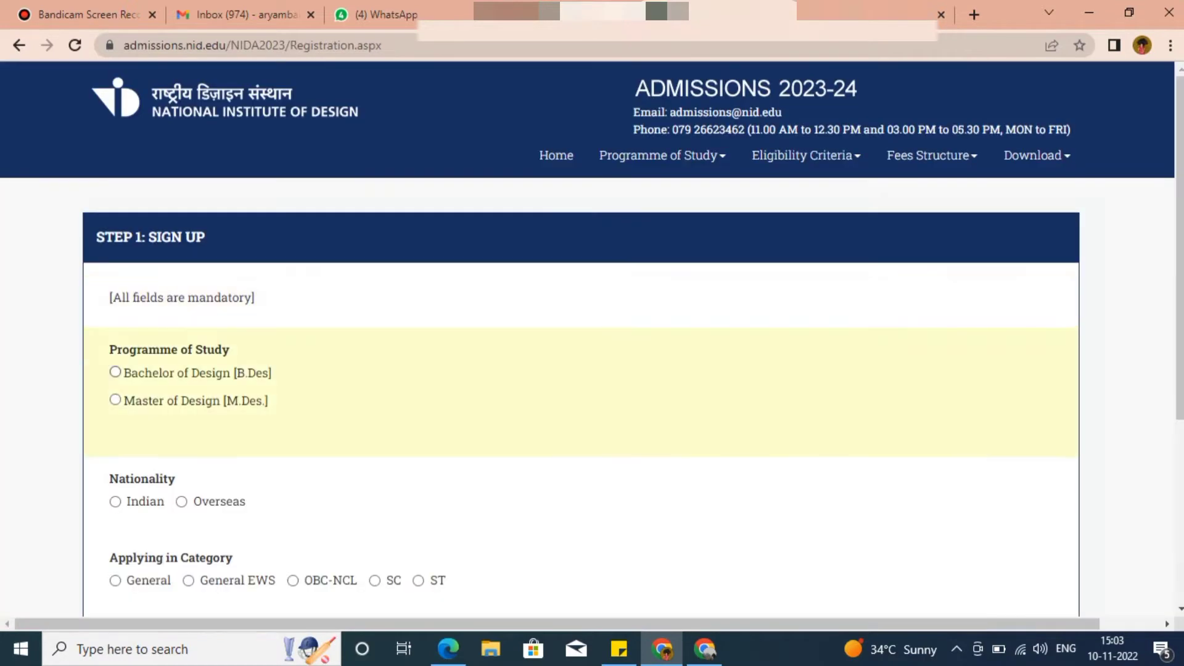
left_click(115, 372)
left_click(116, 501)
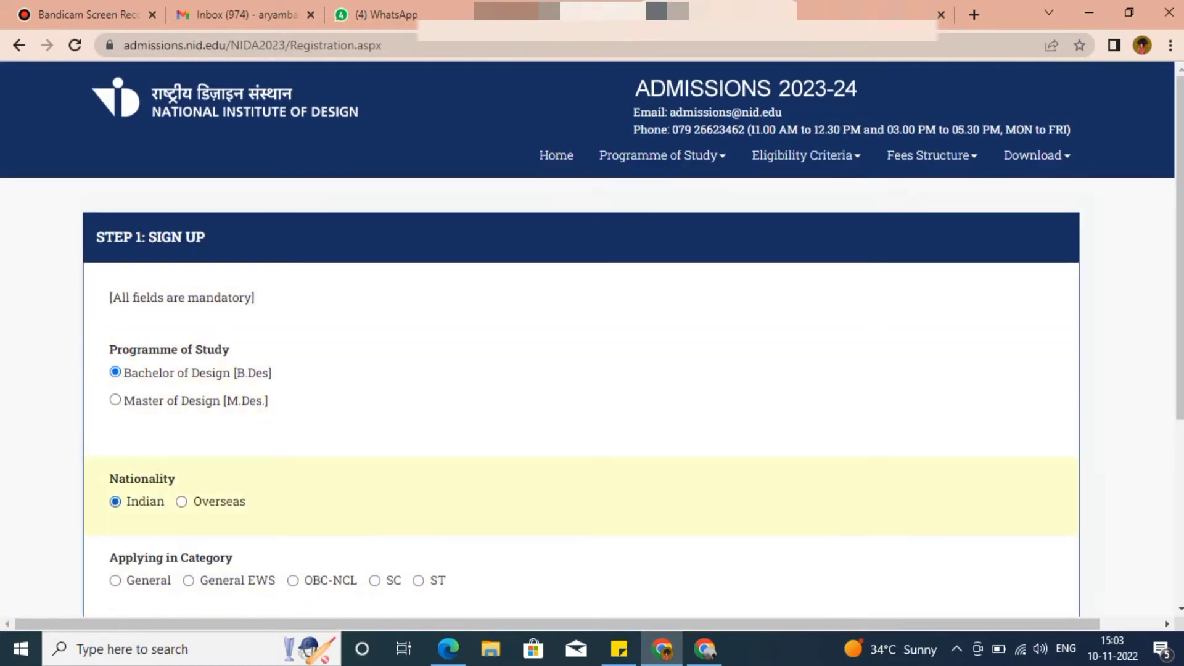
left_click(293, 493)
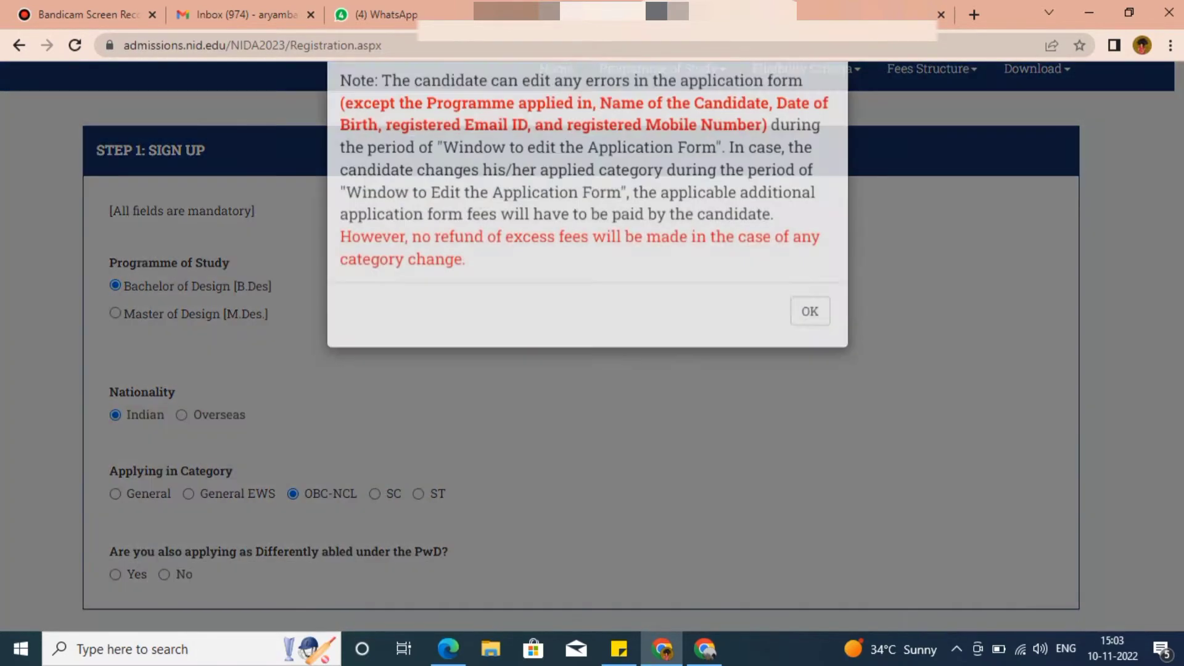
left_click(810, 343)
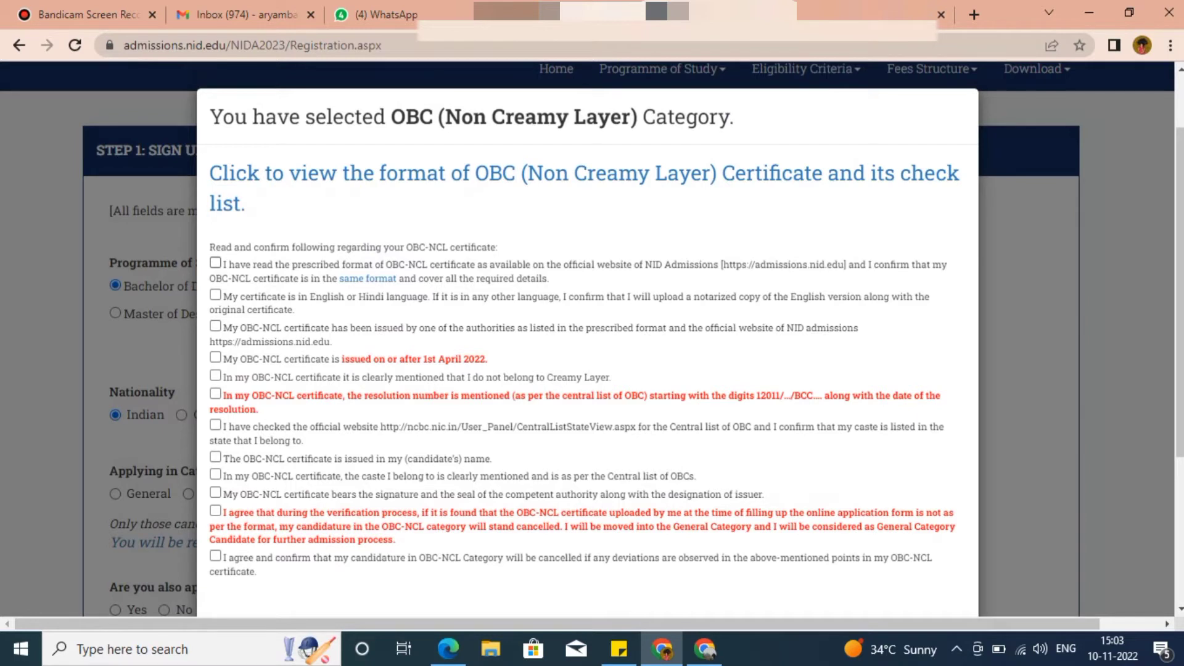
Tick every OBC-NCL certificate declaration and confirm them
left_click(215, 262)
left_click(215, 294)
left_click(216, 326)
left_click(216, 358)
left_click(215, 375)
left_click(216, 393)
left_click(215, 424)
left_click(215, 456)
left_click(215, 475)
left_click(216, 492)
left_click(215, 556)
scroll(216, 556, "down", 2)
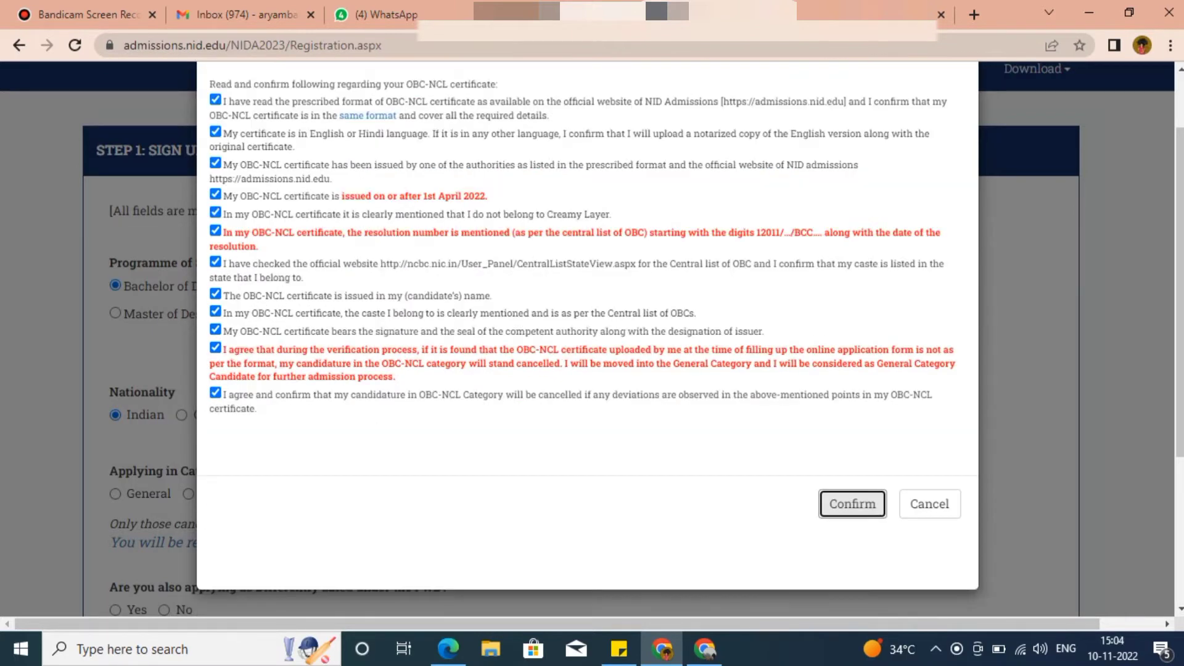
left_click(853, 504)
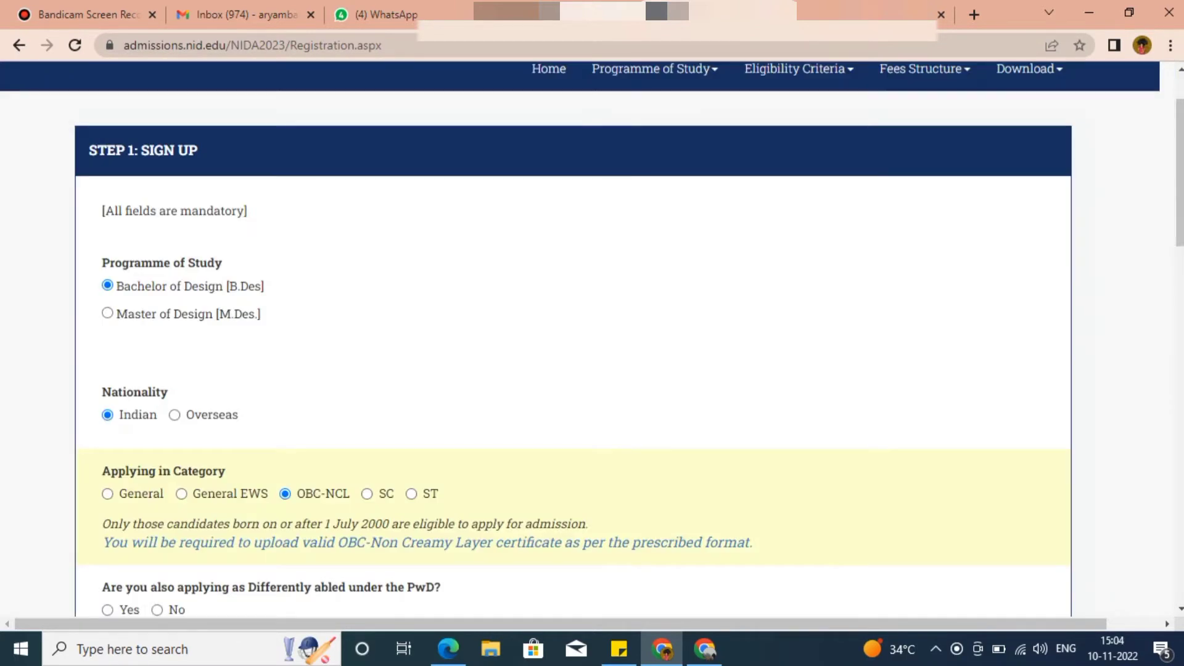
Answer No to applying under the PwD category
scroll(592, 339, "down", 2)
scroll(592, 340, "down", 2)
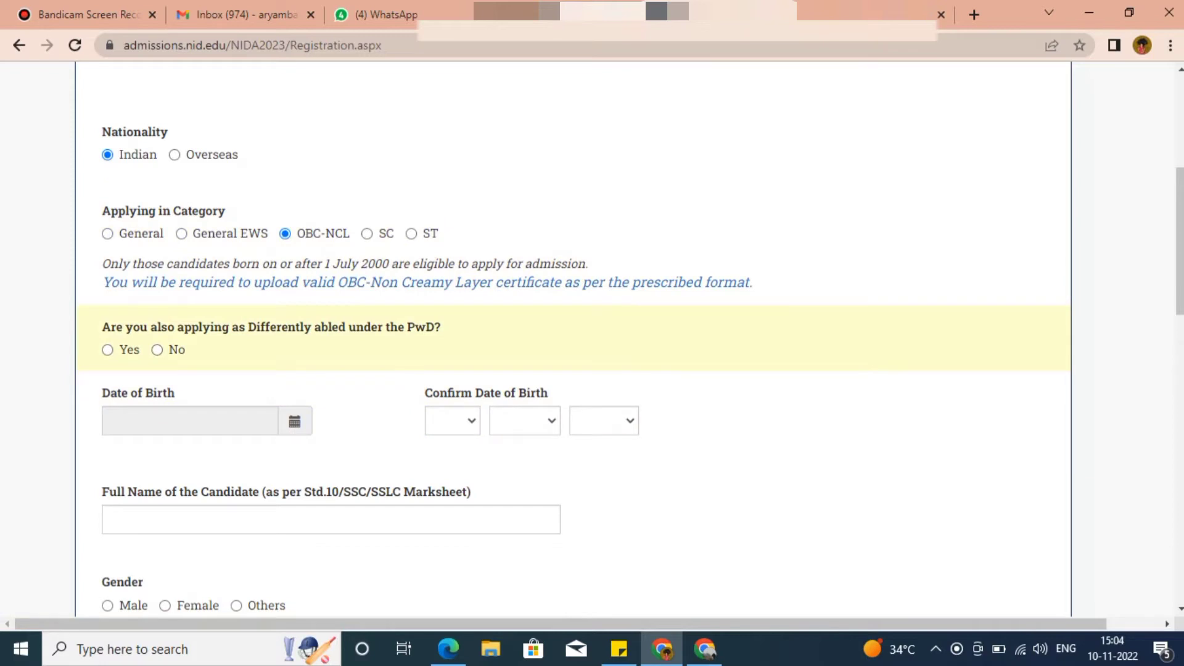
left_click(157, 350)
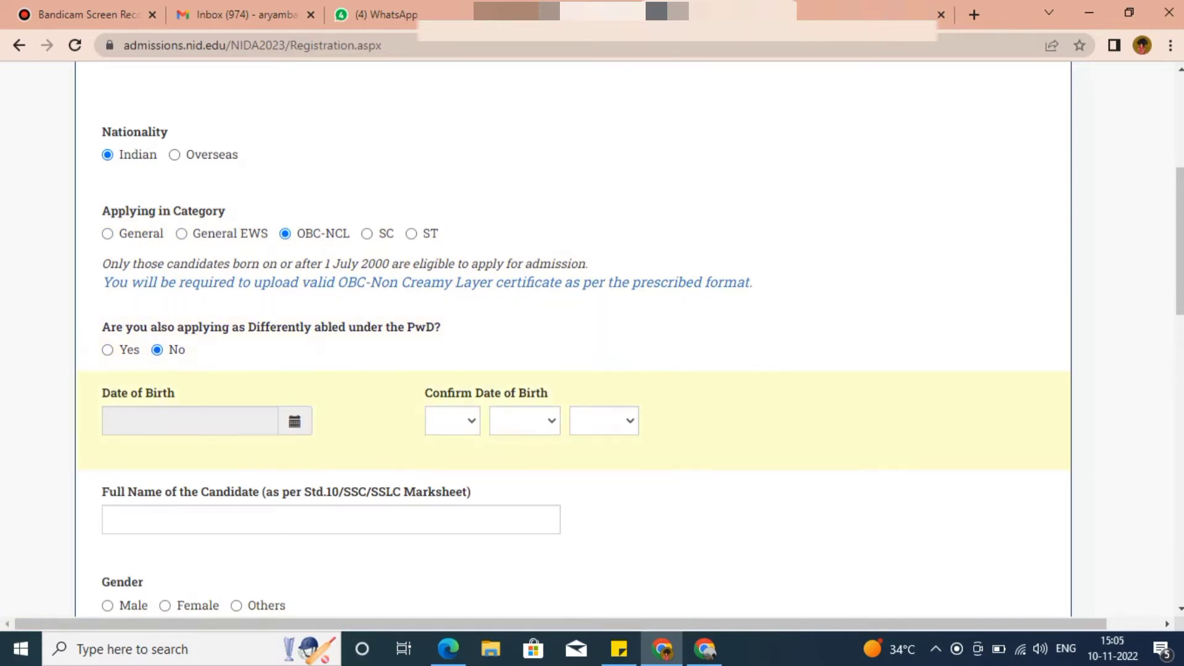
Pick the date of birth from the calendar and set the confirmation day to 11
left_click(190, 420)
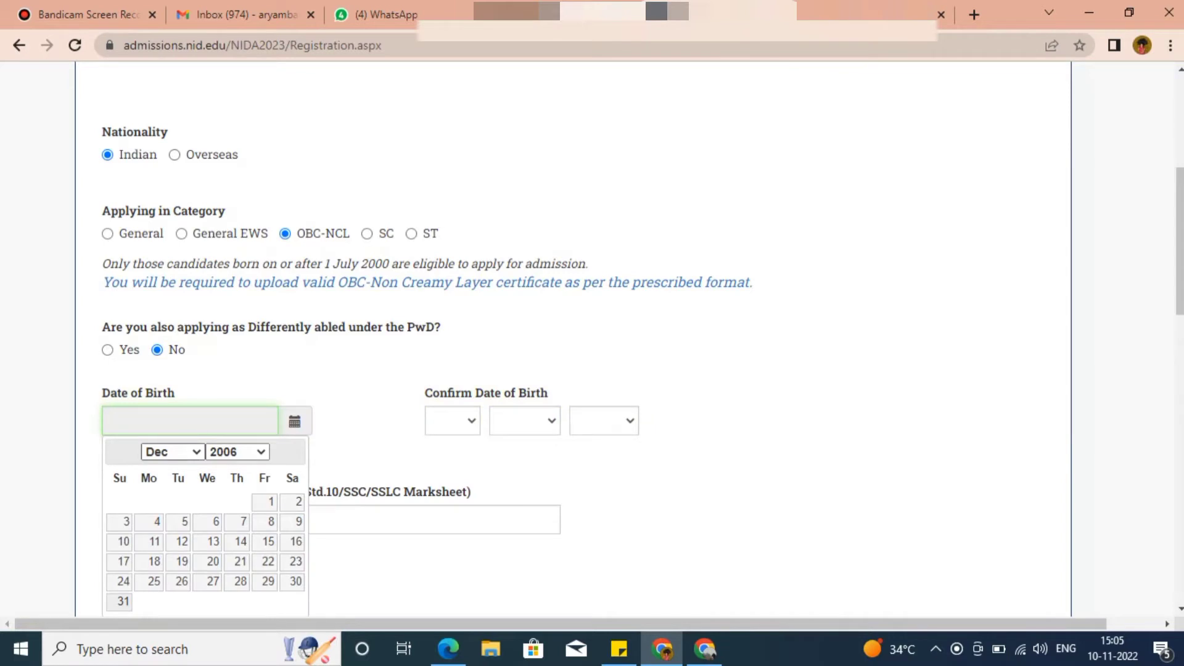
left_click(173, 452)
left_click(237, 452)
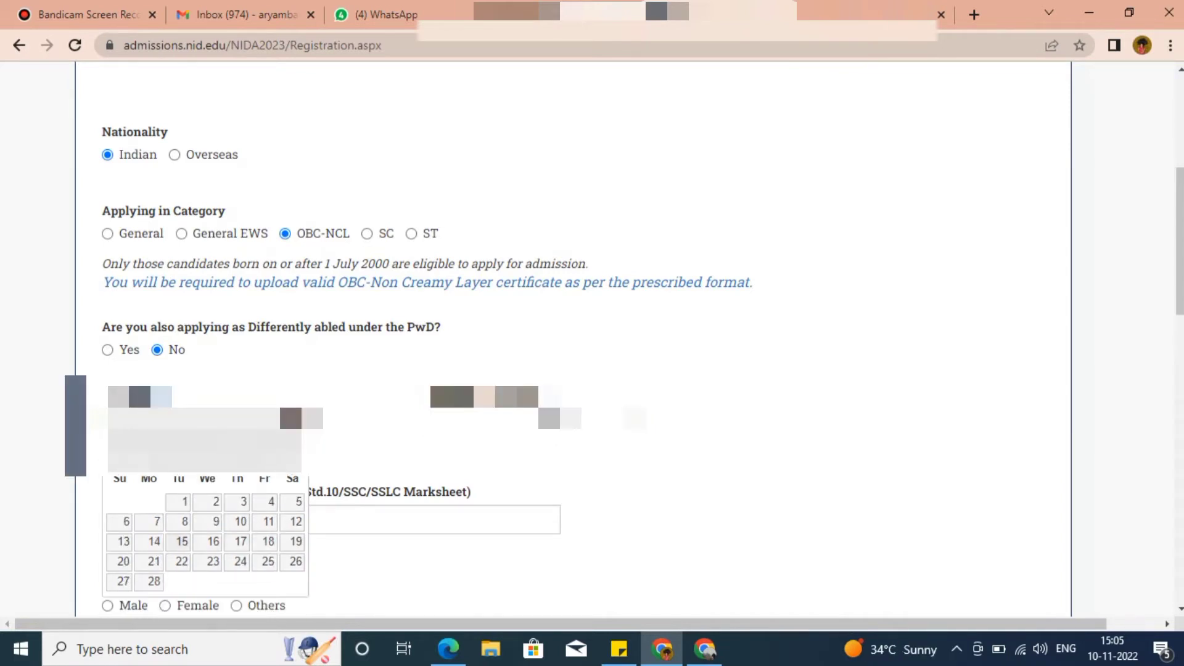
left_click(268, 521)
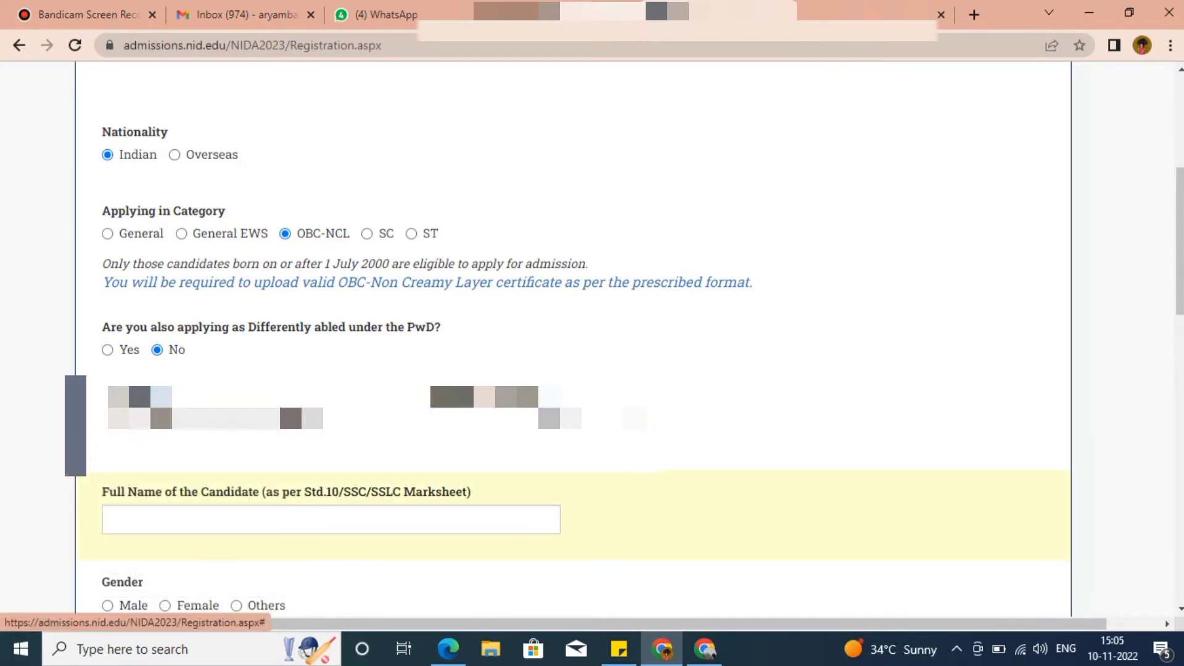
left_click(452, 418)
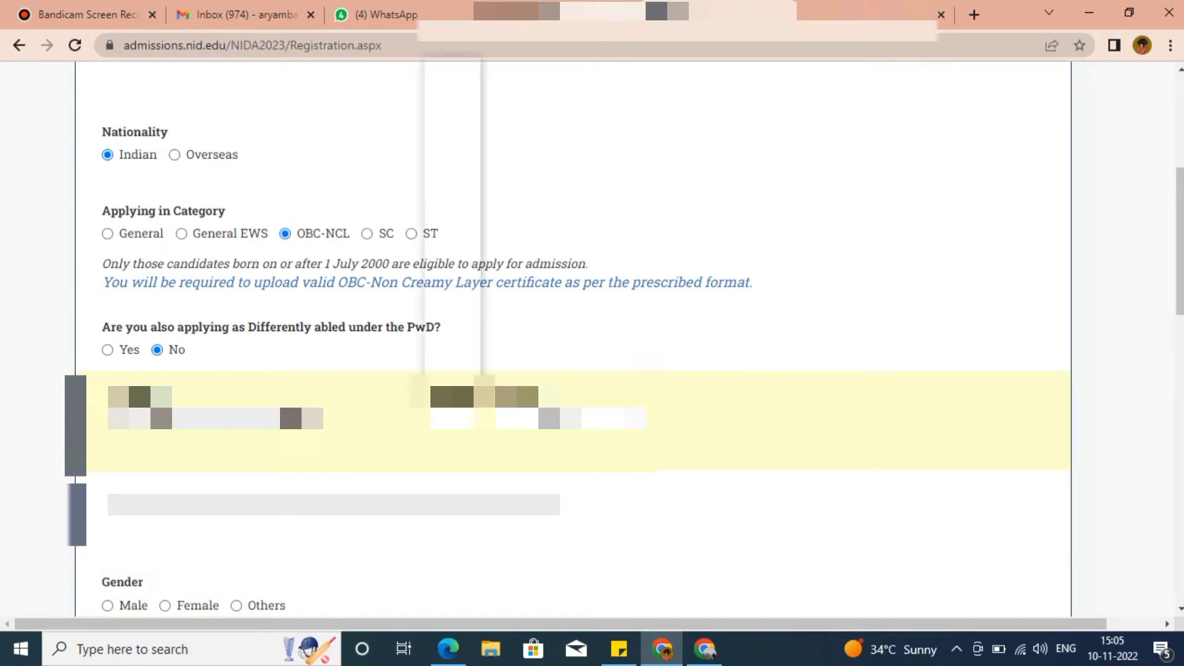
left_click(445, 240)
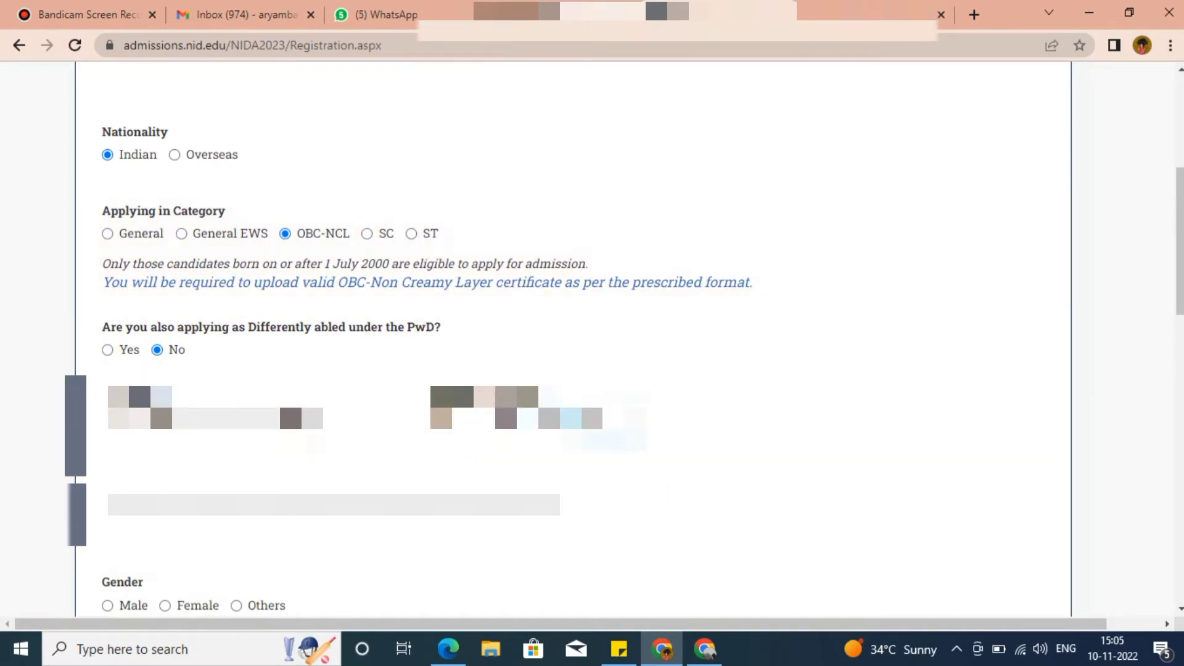
Enter the candidate's full name, Male gender, e-mail addresses and phone numbers
scroll(573, 333, "down", 2)
scroll(573, 333, "down", 1)
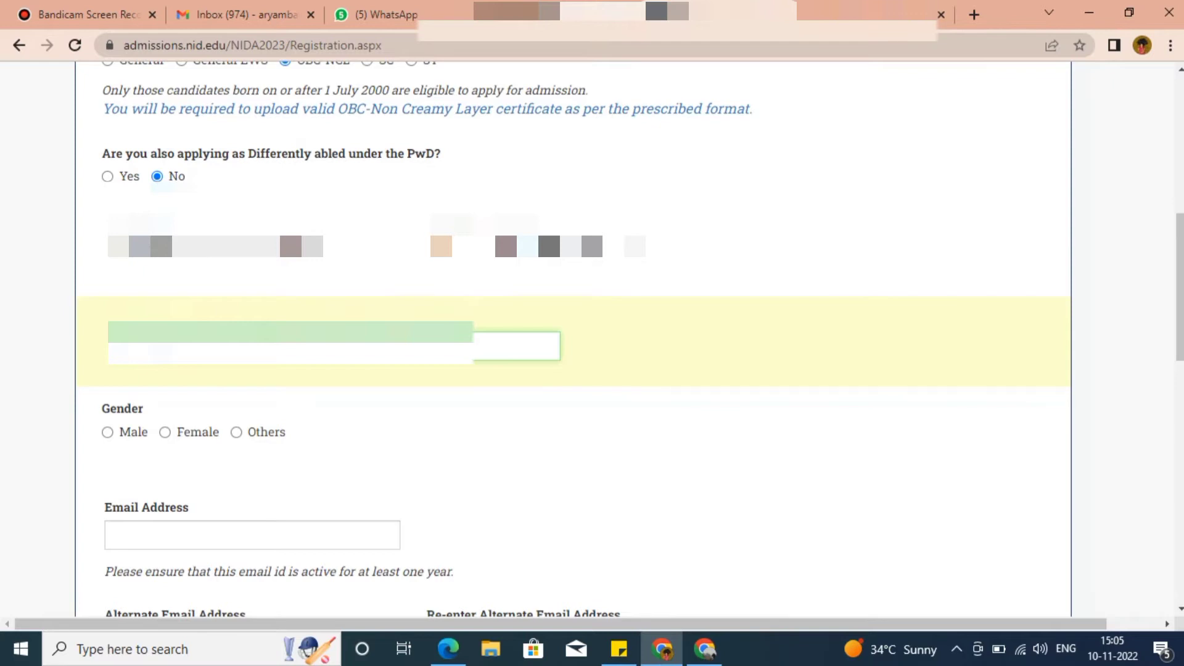
key("Tab")
key("space")
key("Tab")
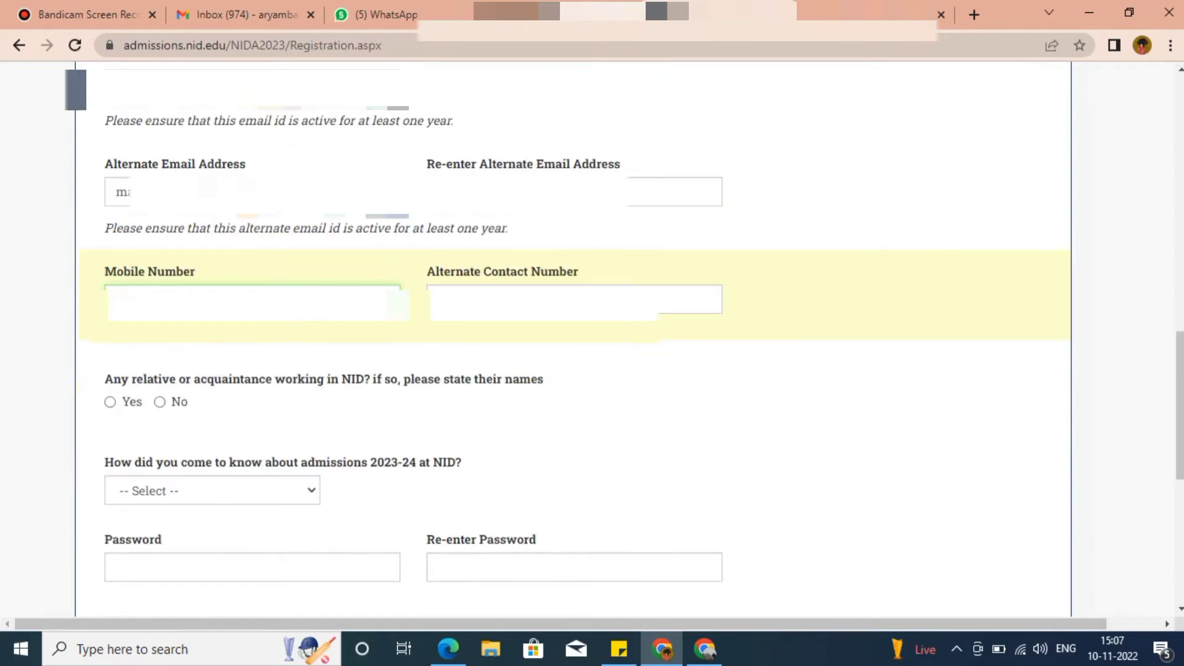
left_click(574, 300)
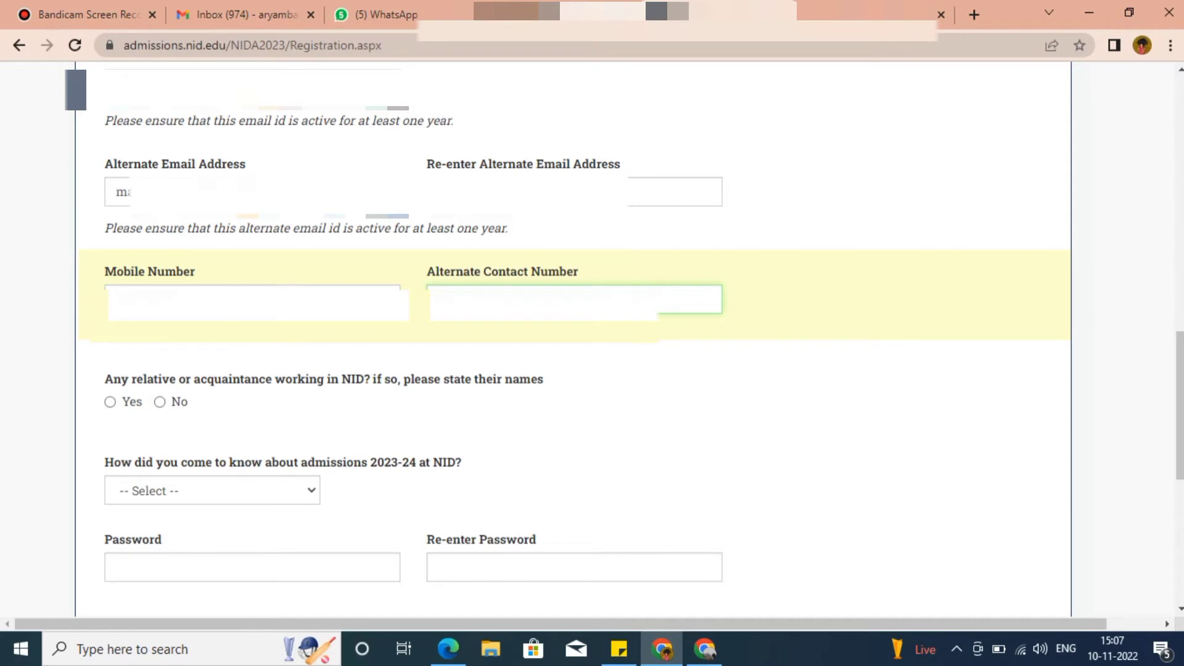
key("Tab")
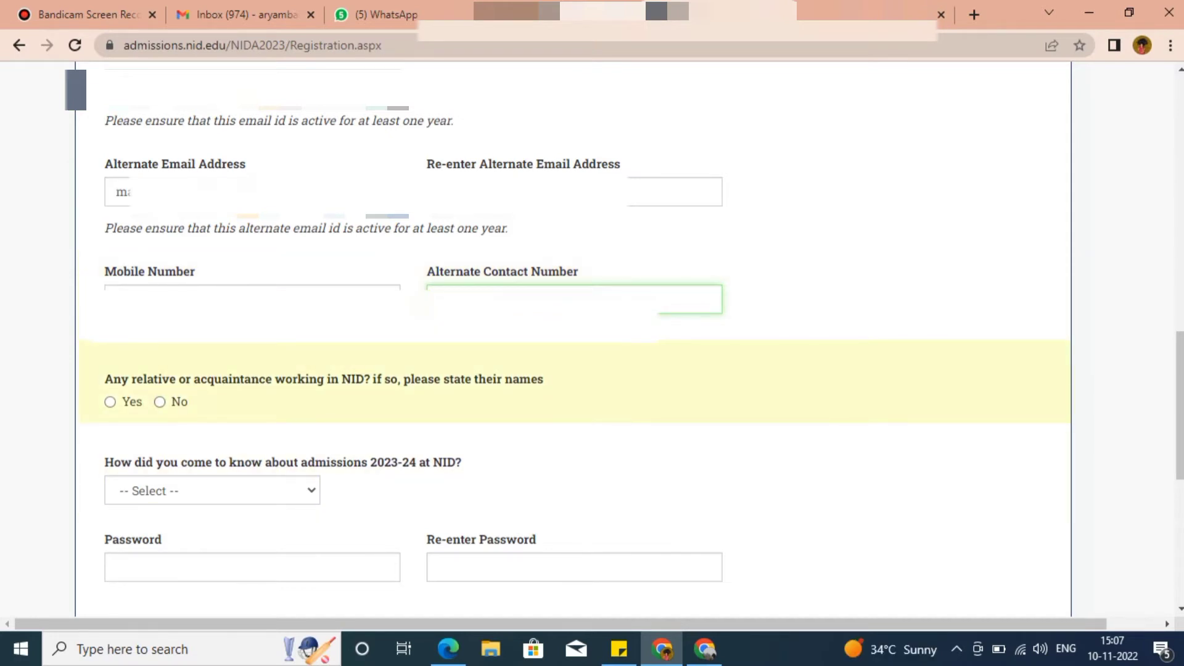
Answer No about relatives at NID and browse the how-did-you-hear options
left_click(160, 402)
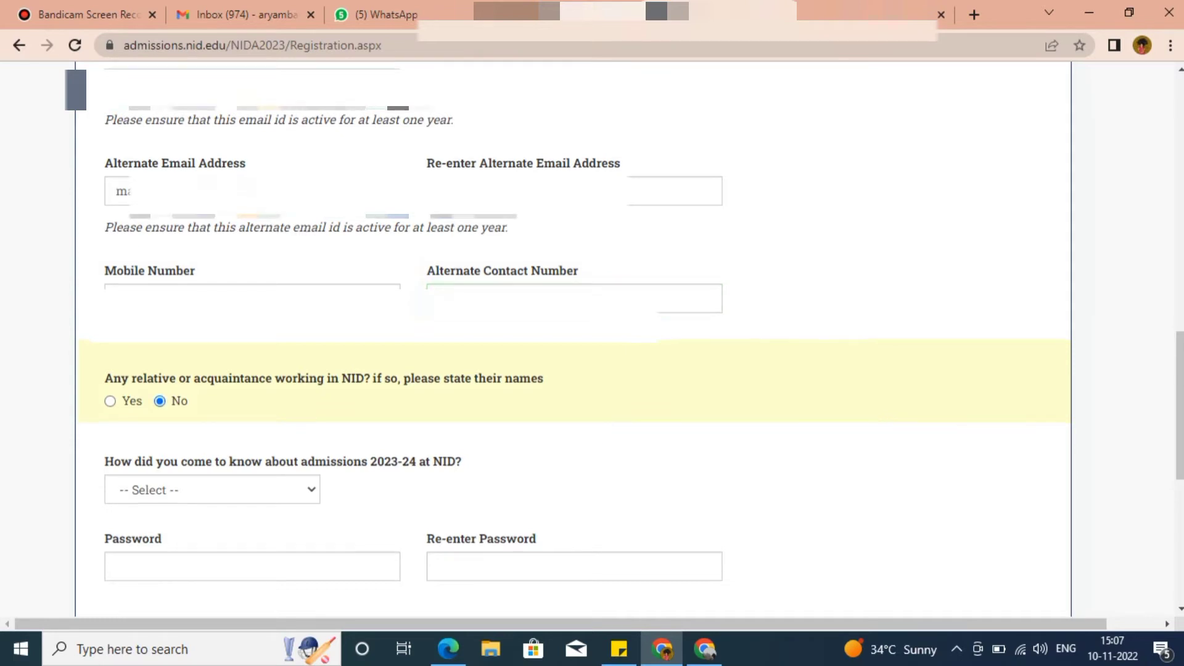
key("Tab")
scroll(573, 333, "down", 4)
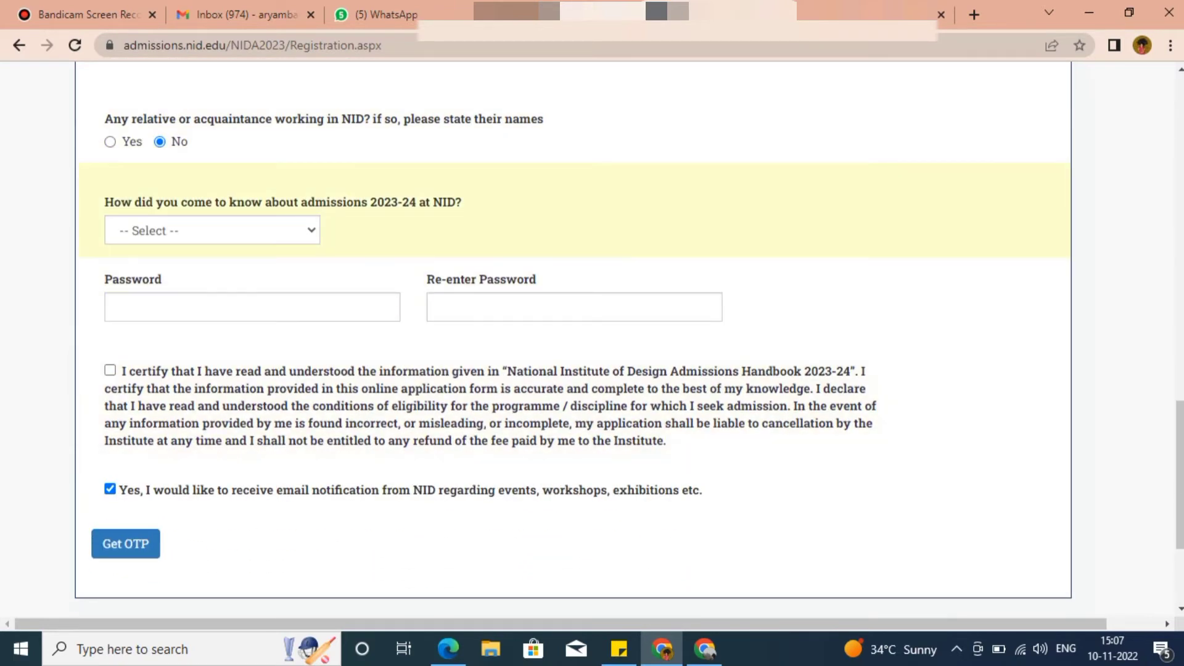
key("alt+Down")
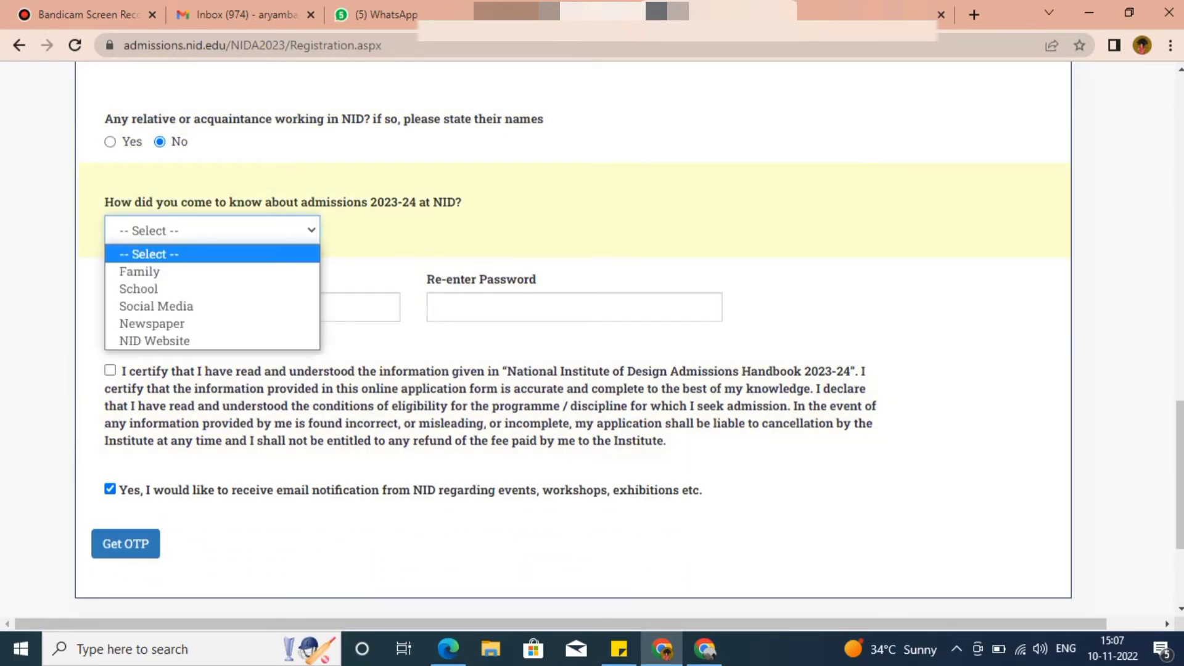
key("Down")
key("Down")
key("Down")
key("Down")
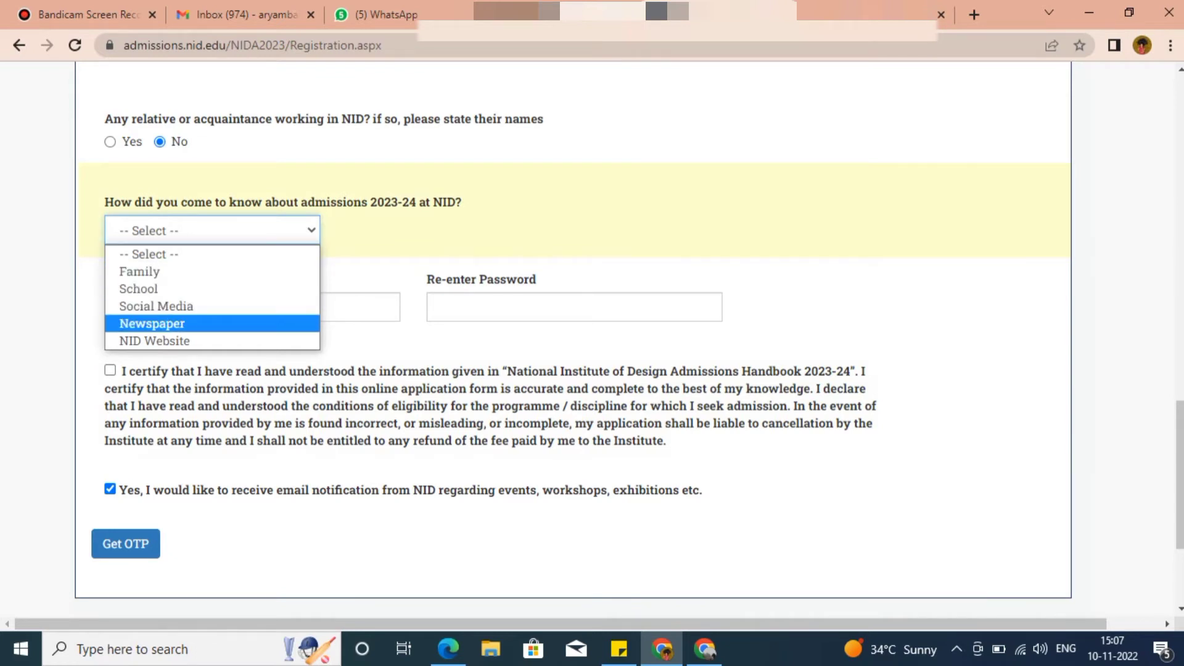
key("Down")
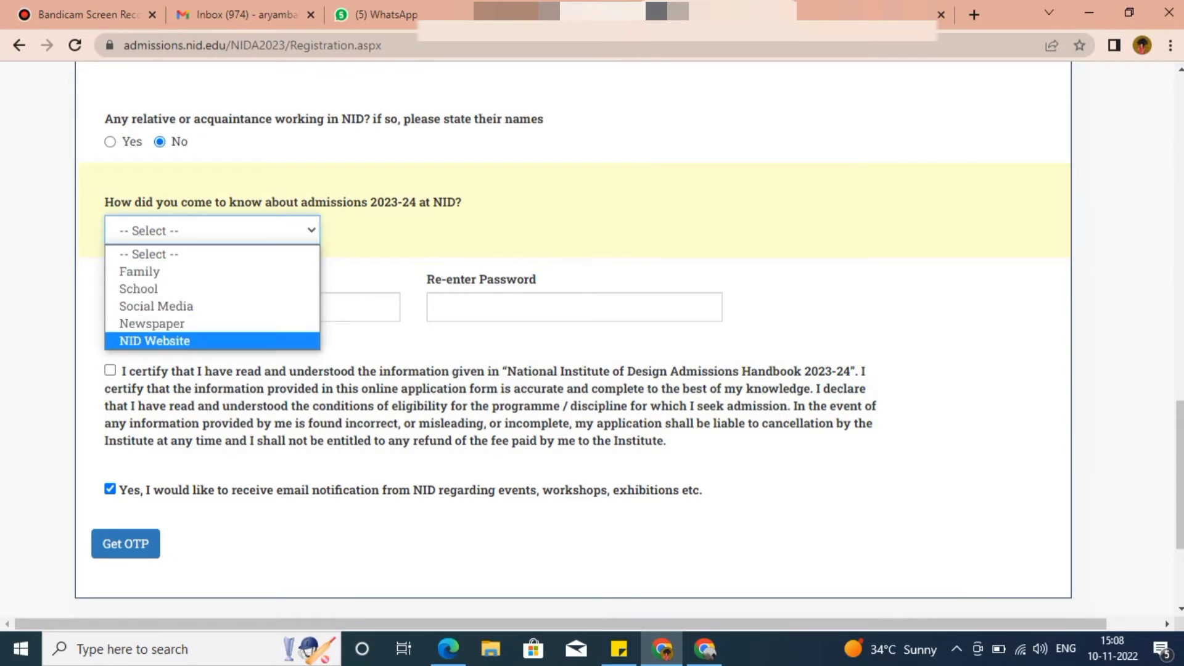
key("Up")
key("Up")
key("Up")
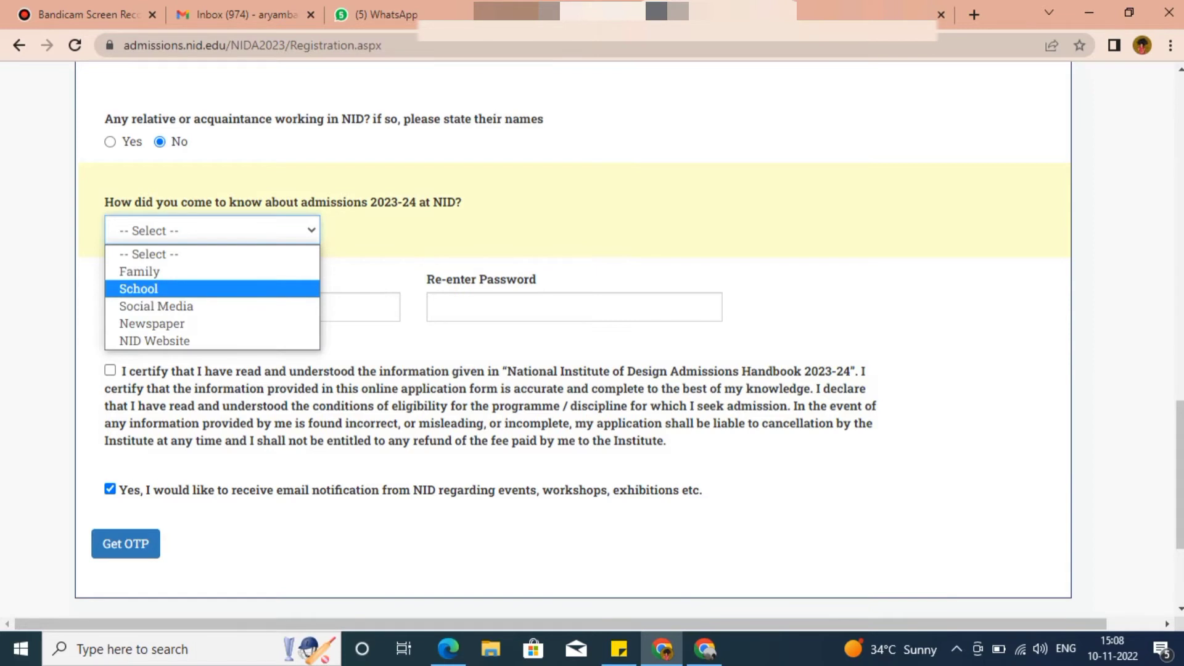
Choose School as the referral source, set the account password, and verify signup with the OTPs
key("Return")
left_click(116, 307)
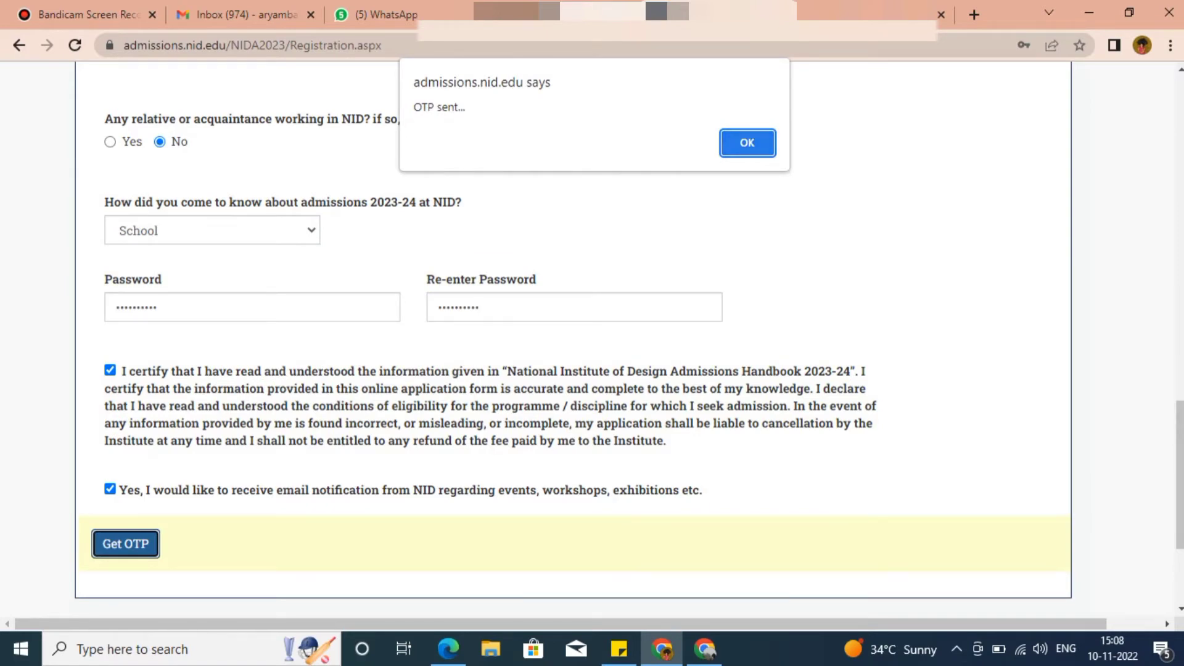
key("Return")
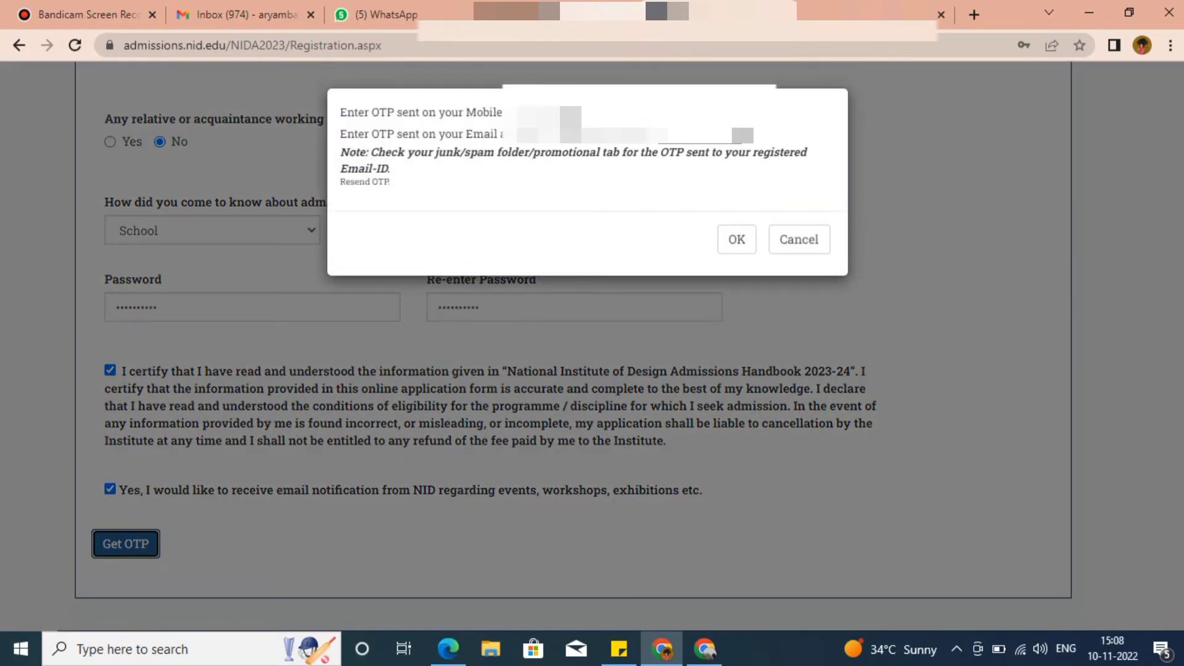
left_click(571, 116)
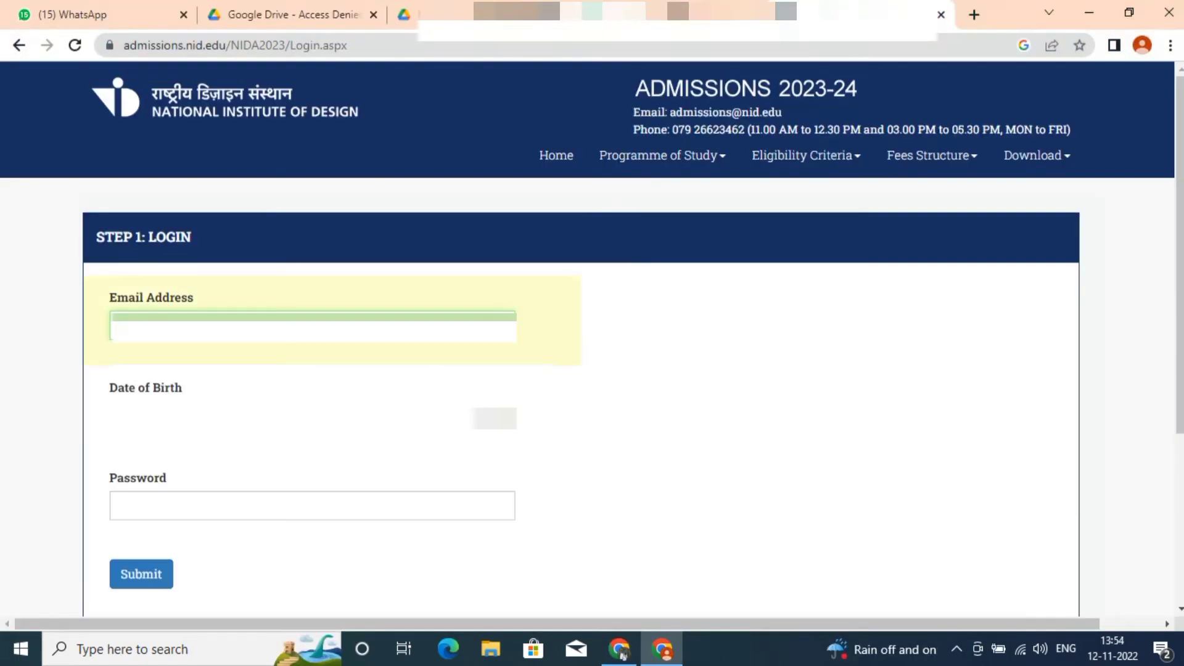
Log in with the registered e-mail, date of birth and password
left_click(289, 418)
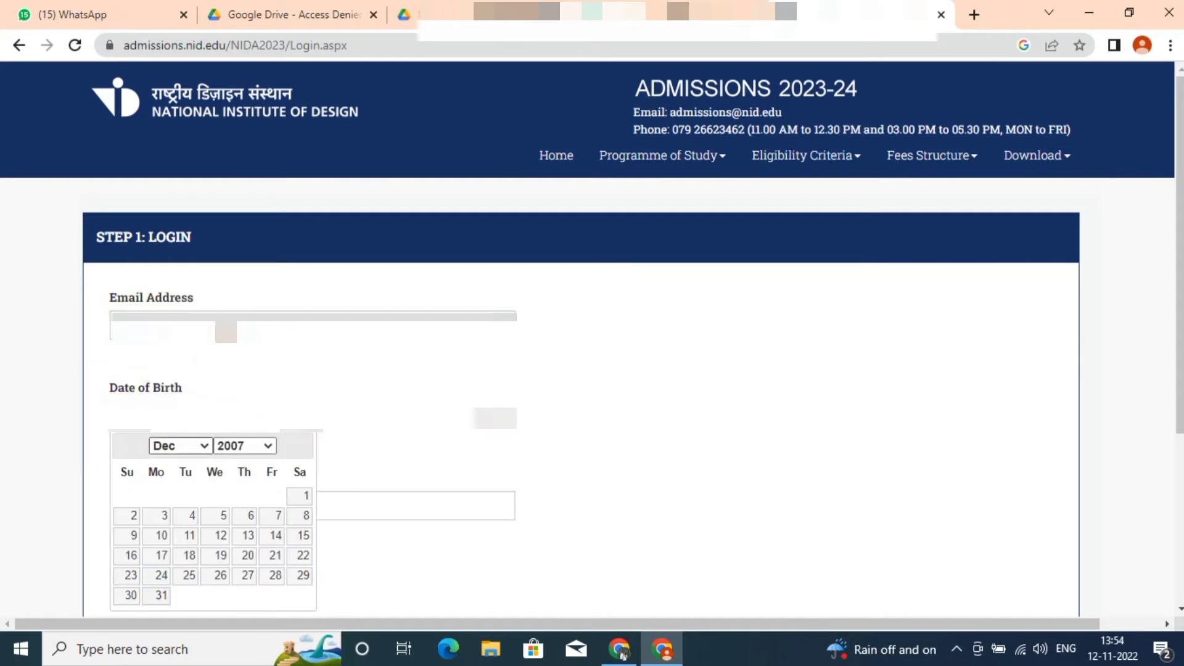
left_click(221, 536)
left_click(308, 506)
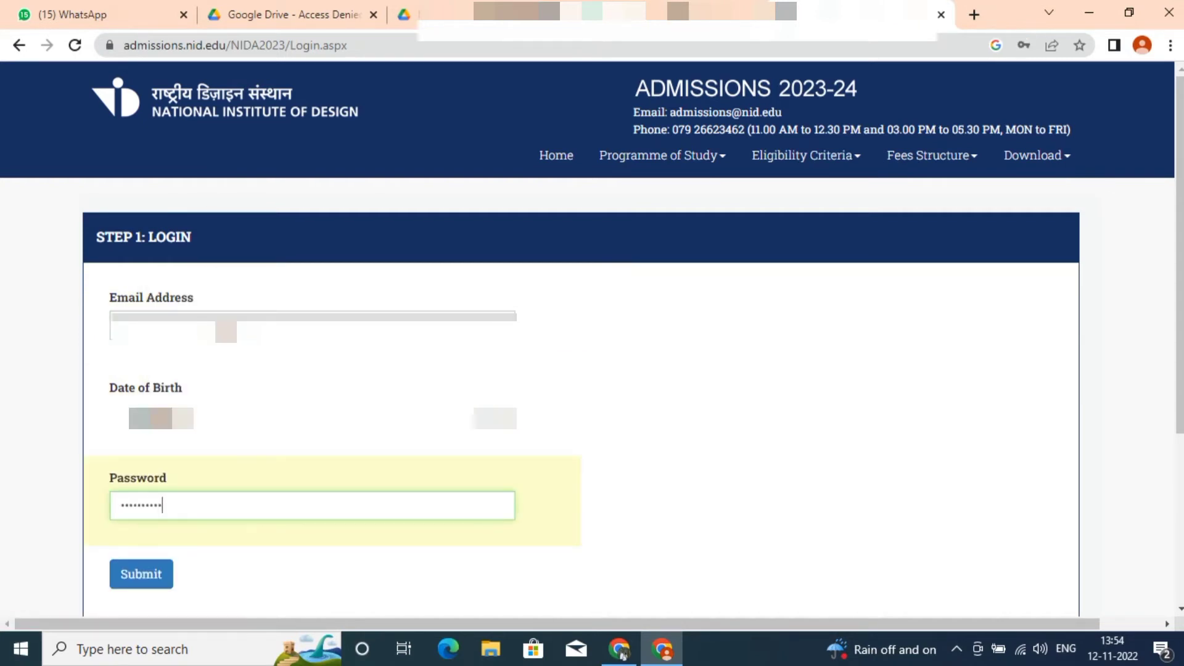
key("Return")
Tick the agreement declaration and choose Kochi as the exam centre
scroll(592, 333, "down", 5)
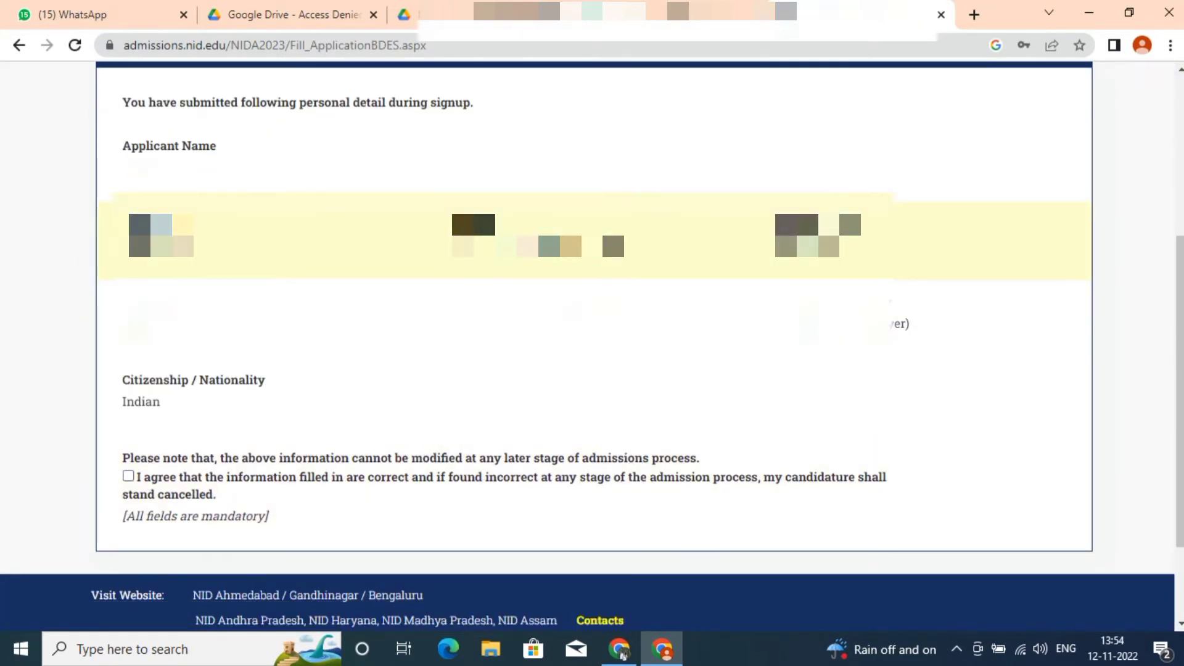
key("Tab")
key("Tab")
key("space")
key("Tab")
key("alt+Down")
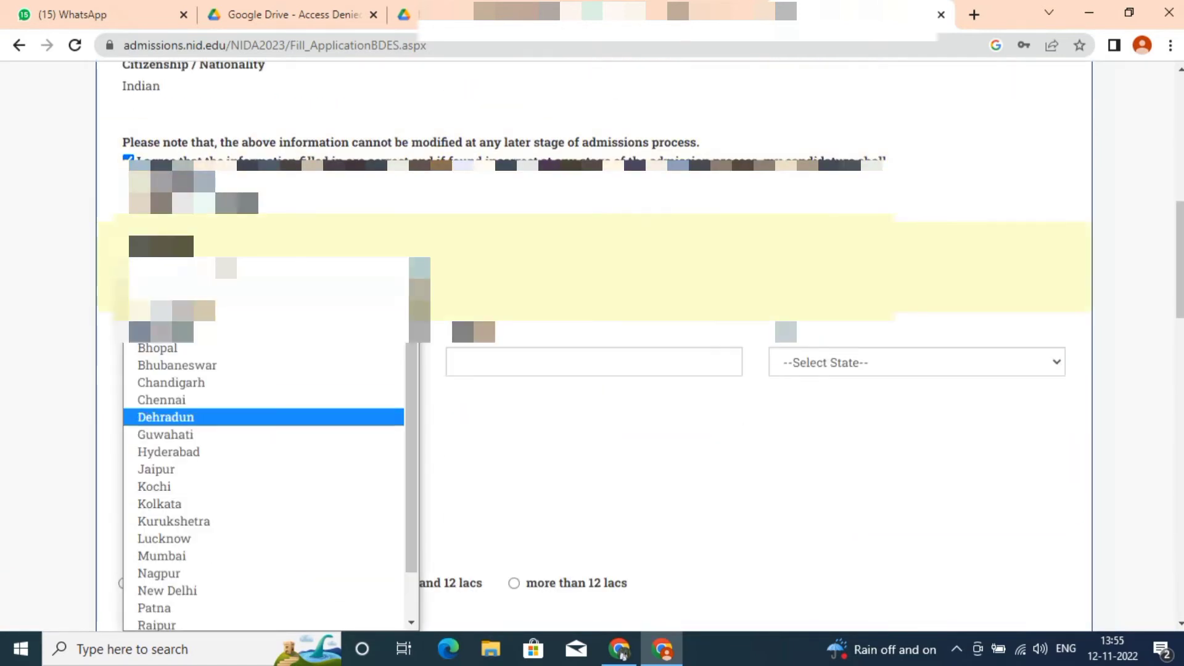
key("k")
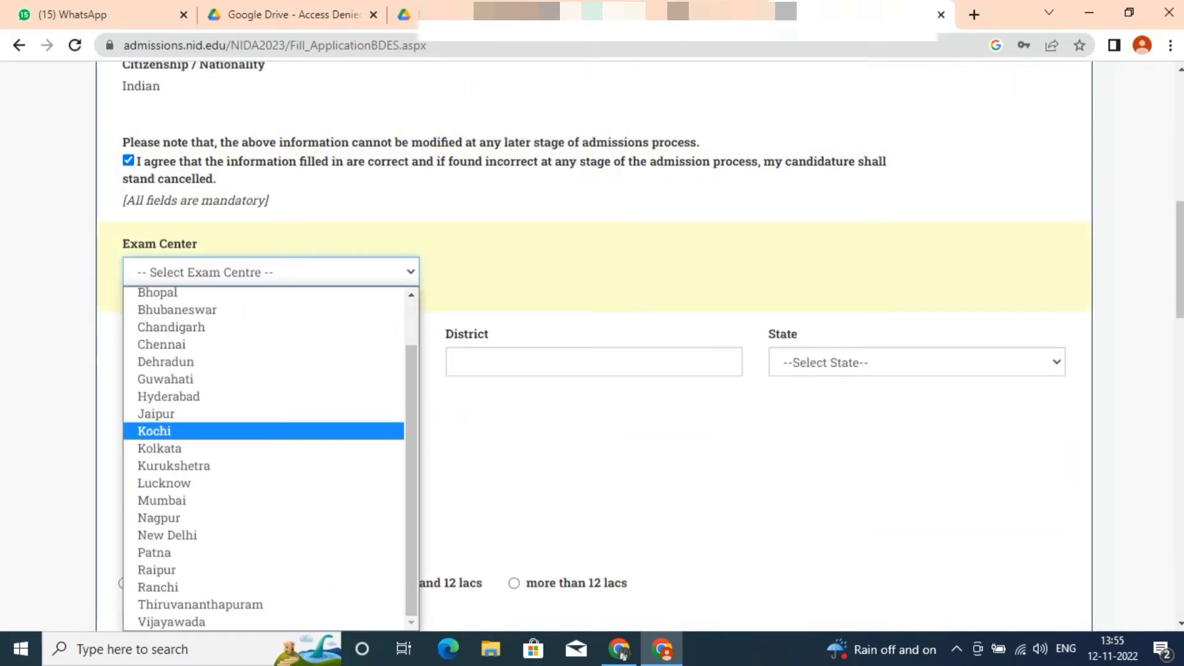
key("Tab")
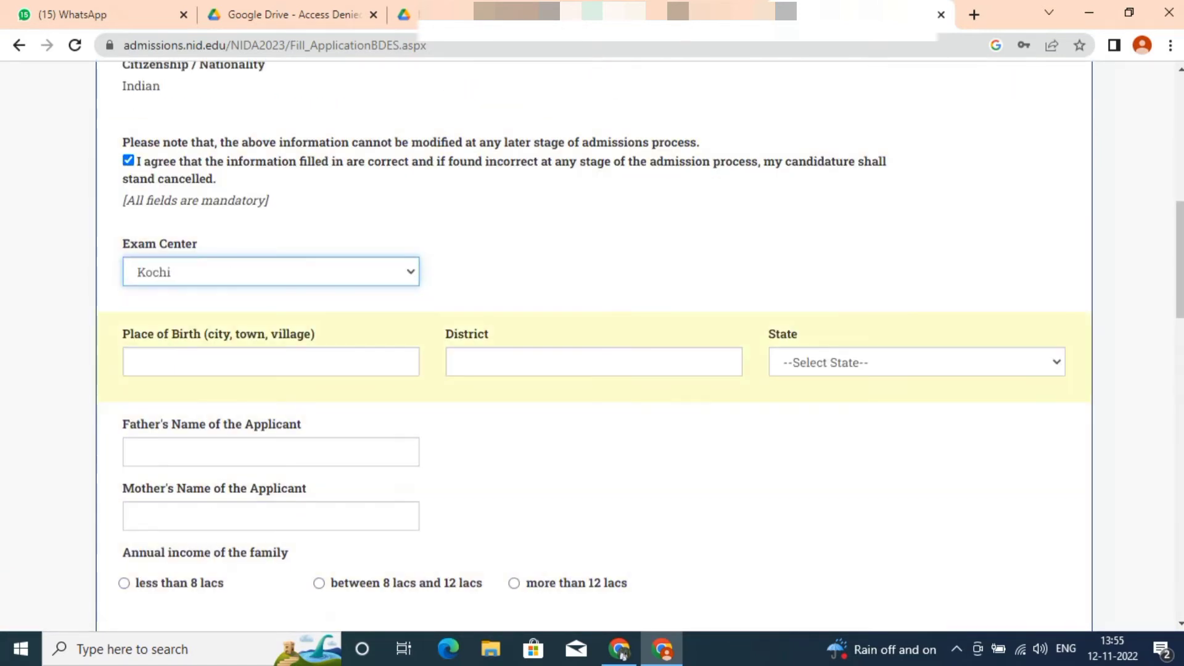
Enter THRISSUR as district, kerala as state, and the father's name
type("THRISSUR")
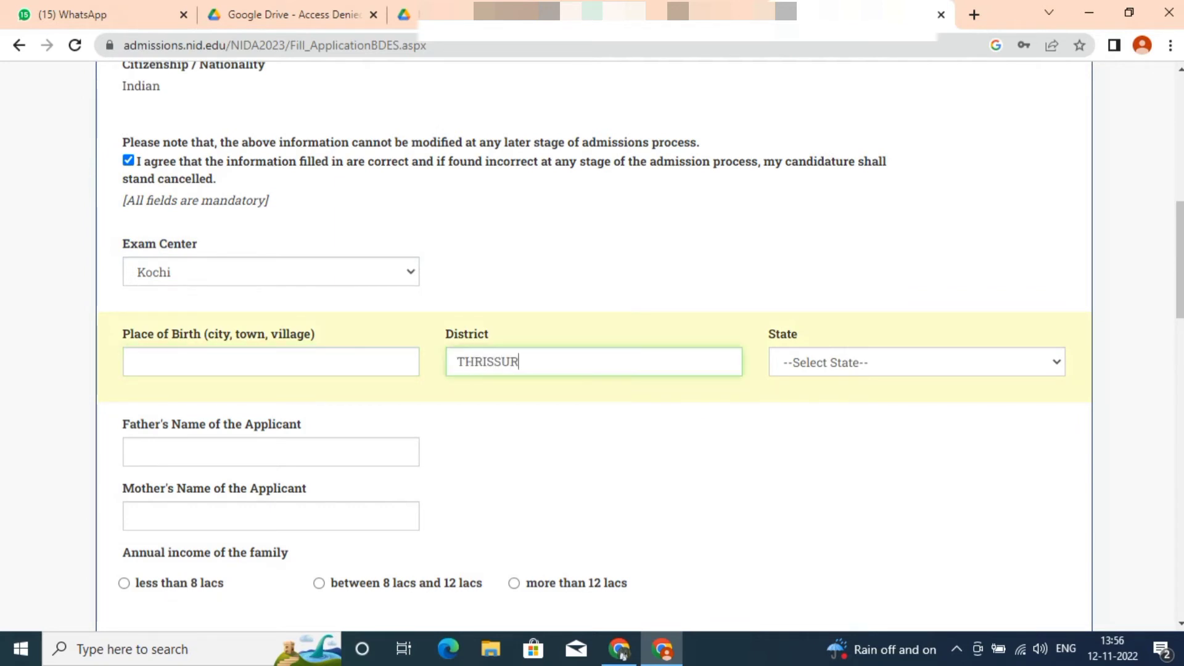
key("Tab")
type("kerala")
key("Tab")
type("SOORYAK")
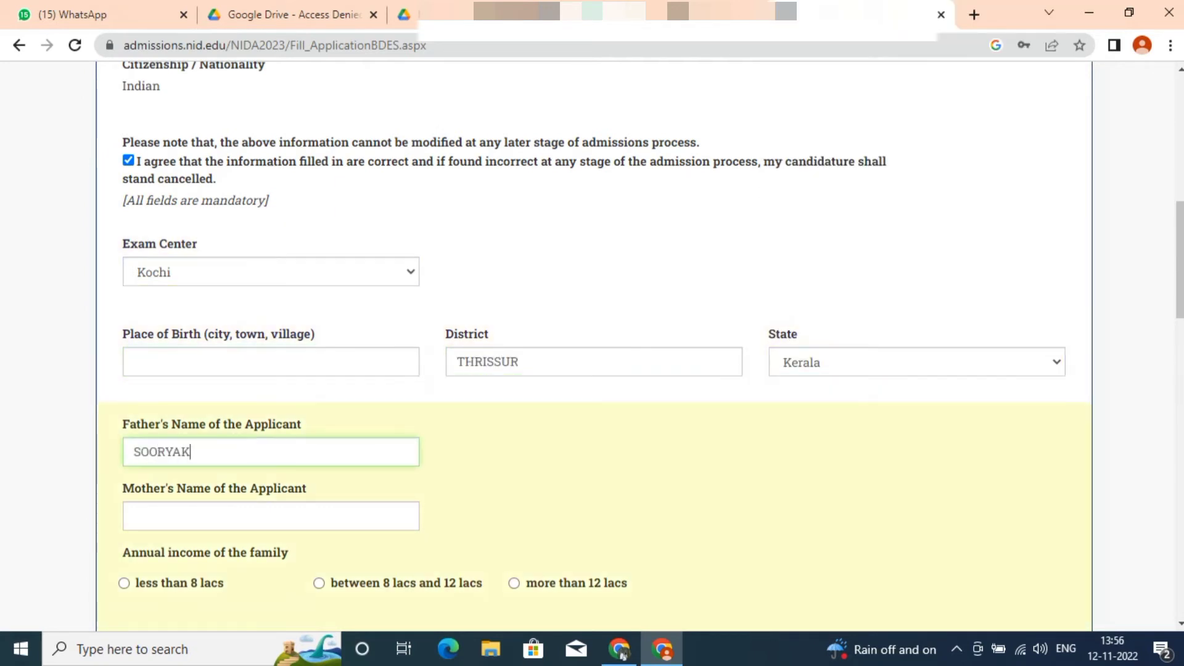
type("ANTHAN")
key("BackSpace")
key("BackSpace")
key("BackSpace")
type("DAN")
key("BackSpace")
key("BackSpace")
key("BackSpace")
type("THAN K K")
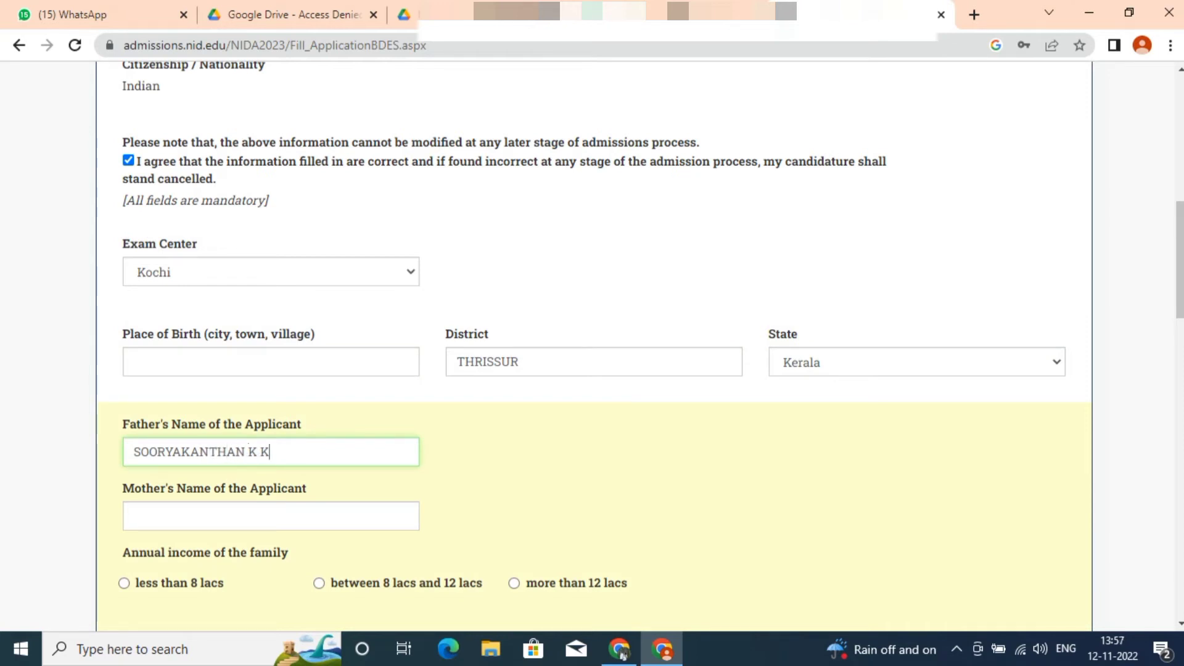
Fill THRISSUR as place of birth and enter the mother's name
left_click(272, 362)
type("THRISSUR")
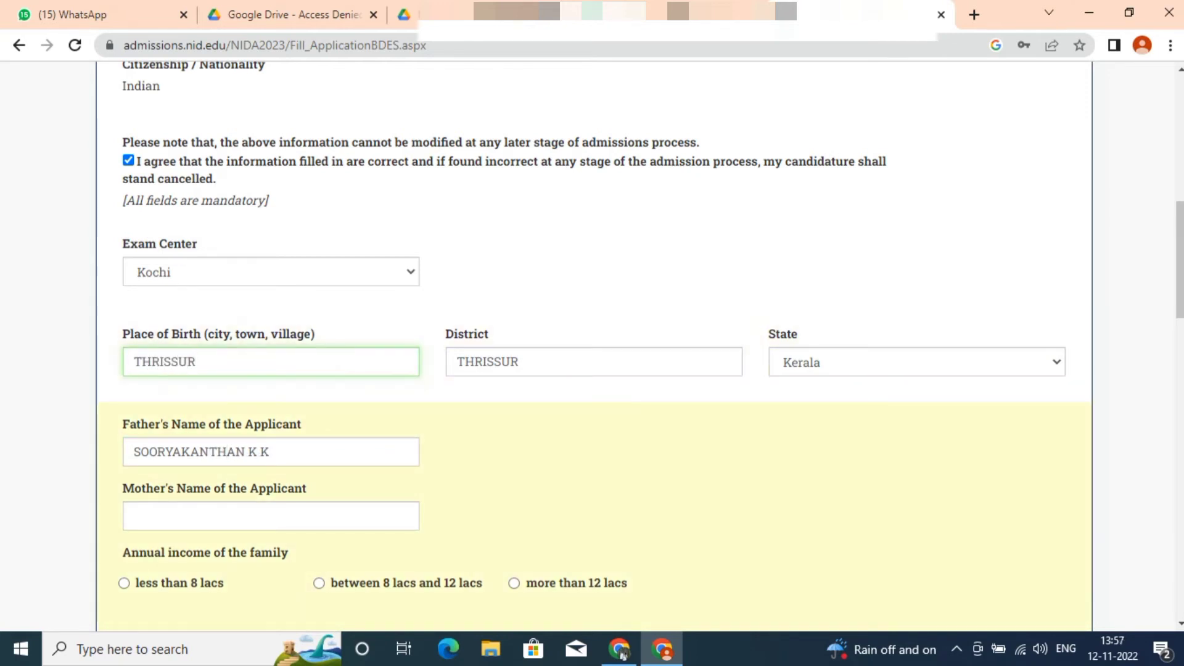
left_click(271, 516)
type("GEETHA P D")
scroll(593, 345, "down", 5)
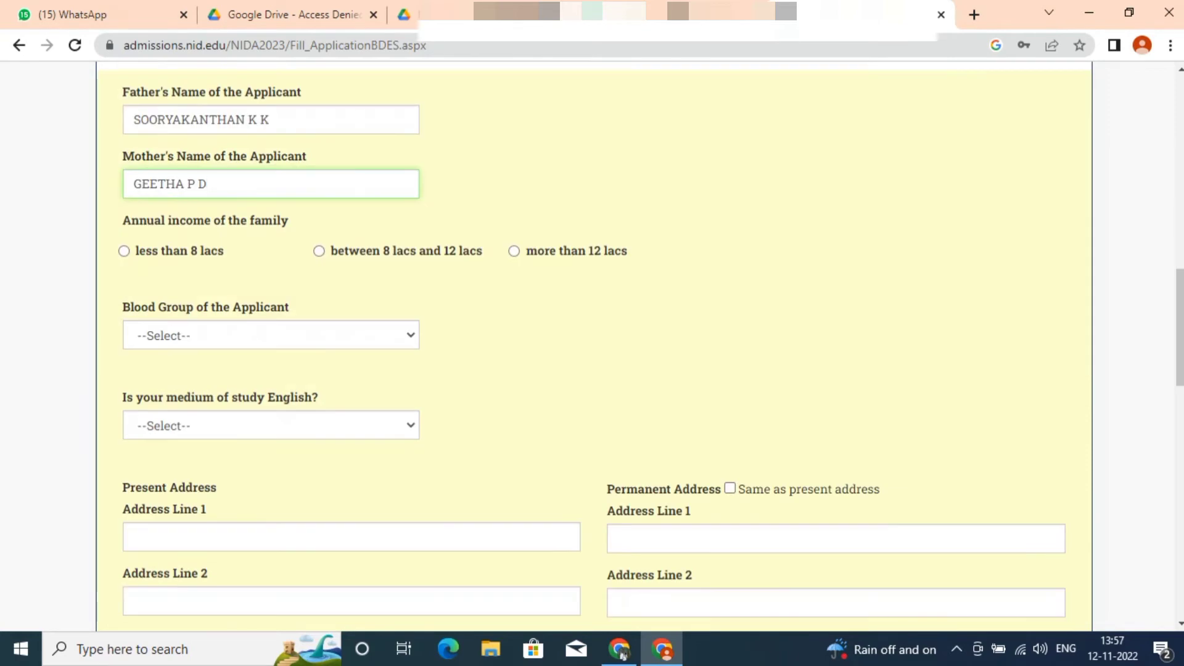
Set blood group B+, English medium YES, and enter the 10+2 school name VEKODAYAM BOYS
key("Tab")
key("Tab")
key("b")
key("Tab")
key("alt+Down")
key("Down")
key("Return")
scroll(592, 345, "down", 4)
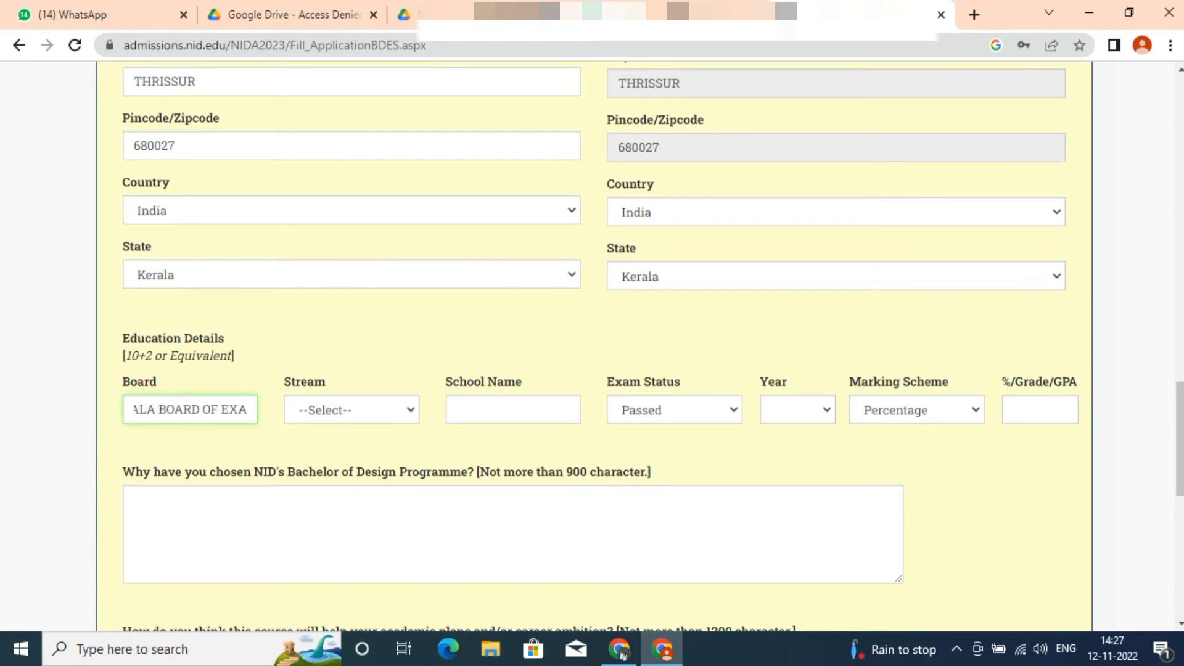
type("VEKODAYAM BOYS")
key("Tab")
type("84.66")
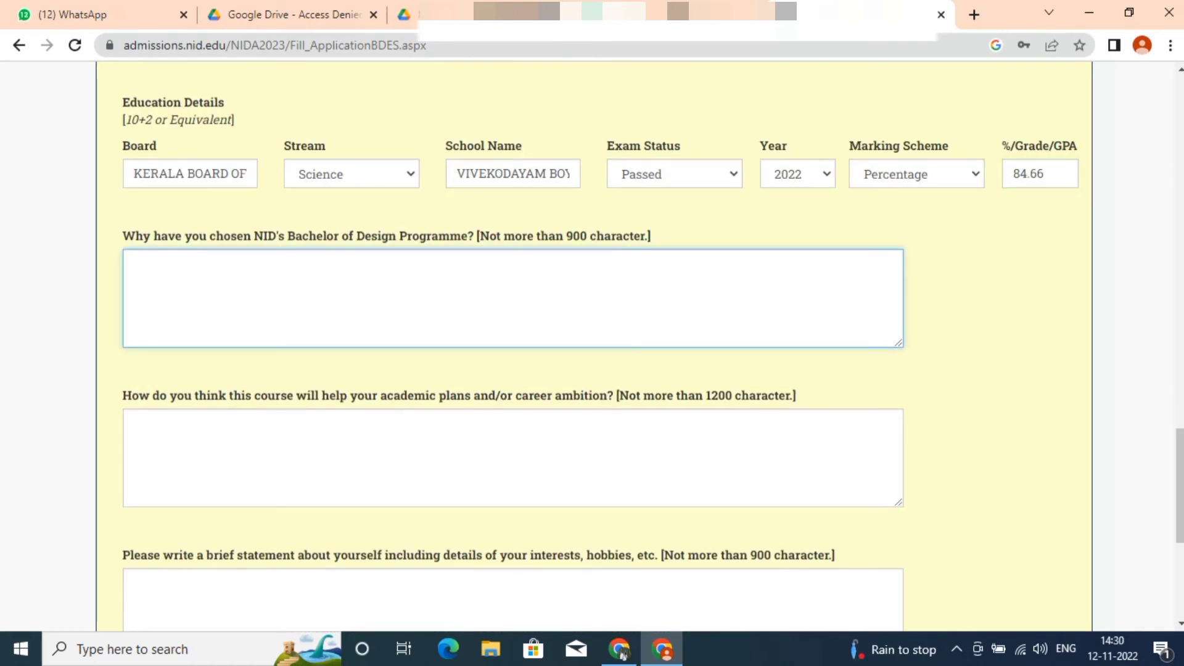
Write the answer on passion for design and why NID's Bachelor of Design programme was chosen
type("I AM ")
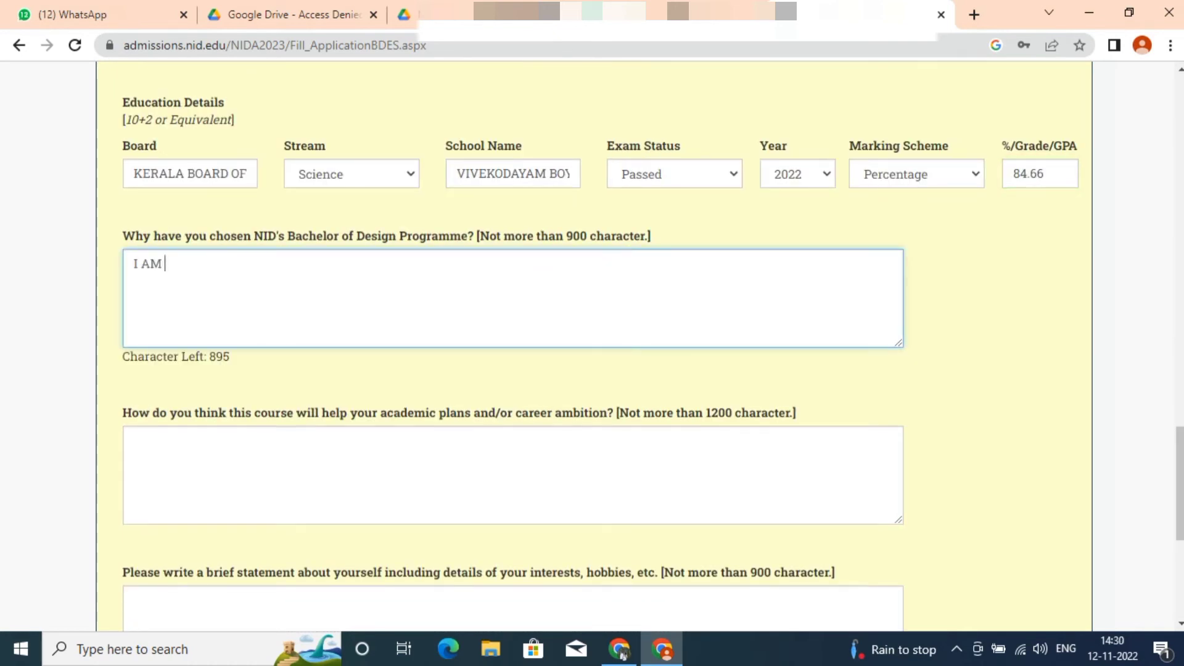
type("PASSIONATE ABOUT THE DESIGNING FIELD. I WOULD LIKE TO BUILD MY CAREER IN THE FIELD OF MY PASSION")
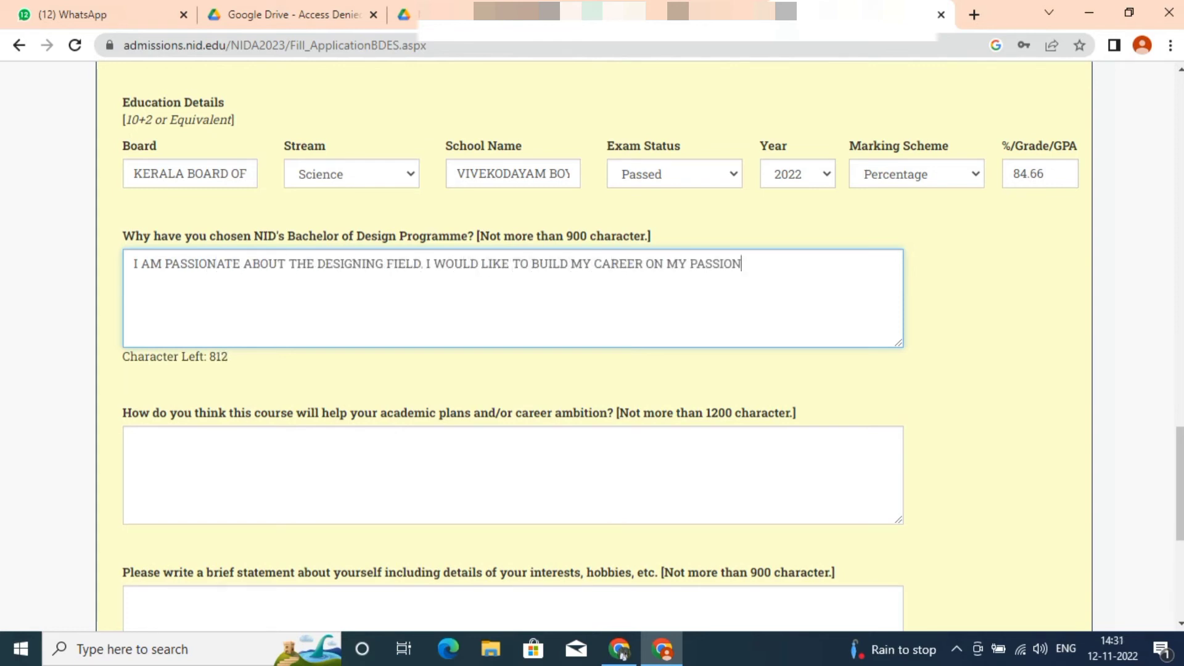
key("Left")
key("Left")
key("Left")
type("THE FIELD OF")
key("End")
type(". I THOUGHT THAT NID'S BACHELOR OF DESI")
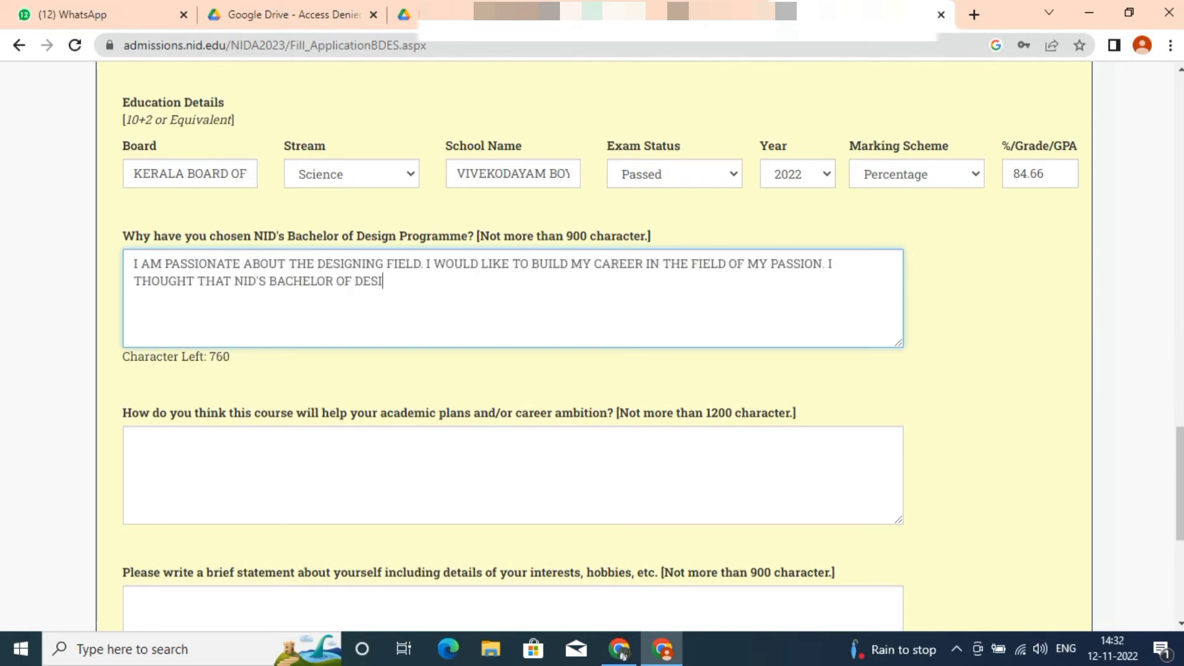
type("GN PROGRAMME IS THE BEST WAY TO REACH ON MY GOAL.")
key("Tab")
Type the career-ambition answer calling NID one of India's best design colleges
scroll(512, 370, "down", 5)
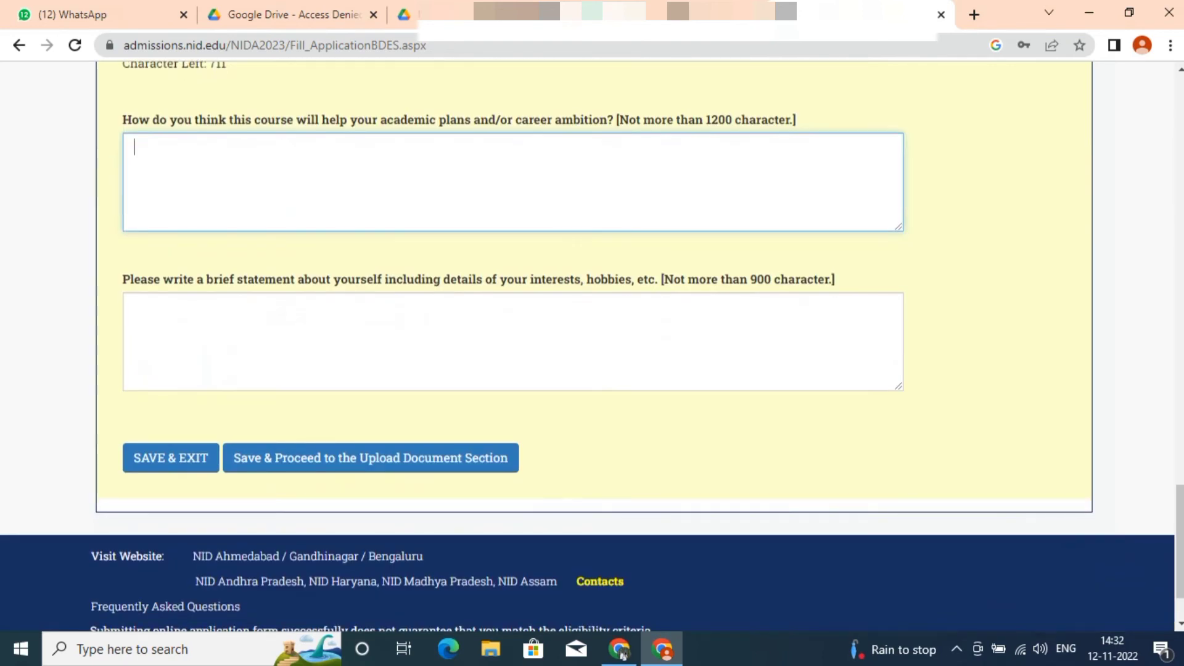
scroll(512, 370, "up", 3)
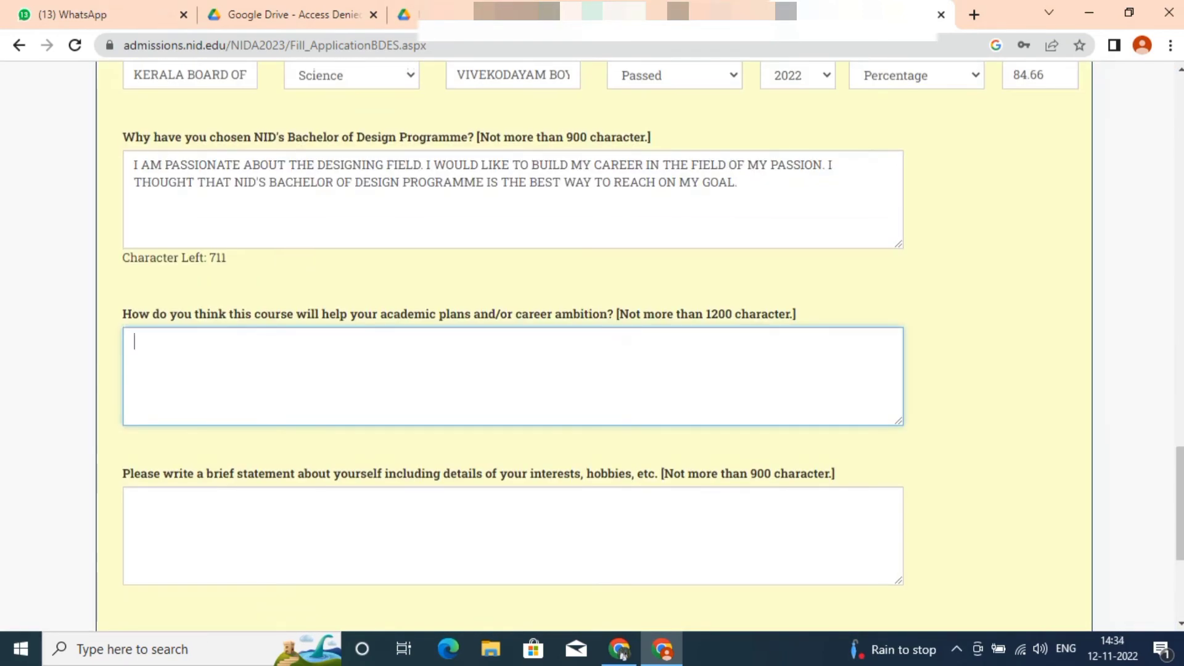
type("ACCORDING TO MY KNOWLEDGE NID IS ONE OF THE BEST COLLEGE IN INDIA FOR ")
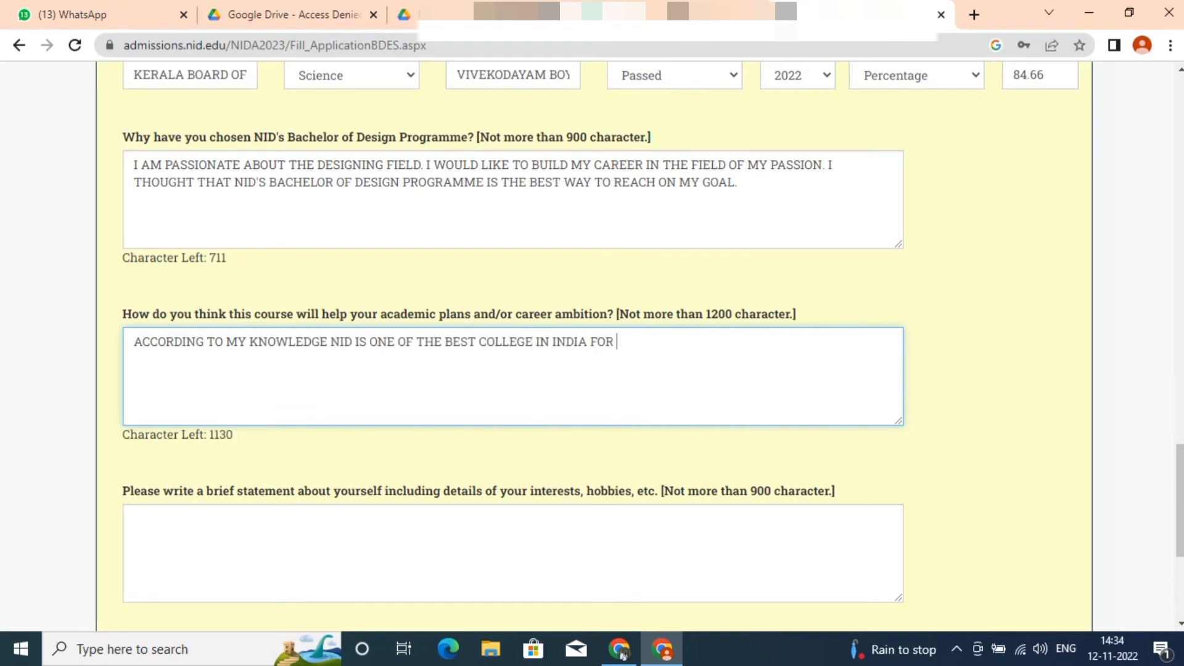
type("DESIGNING ASPIRANTS. THE WORKSHOPS AND T")
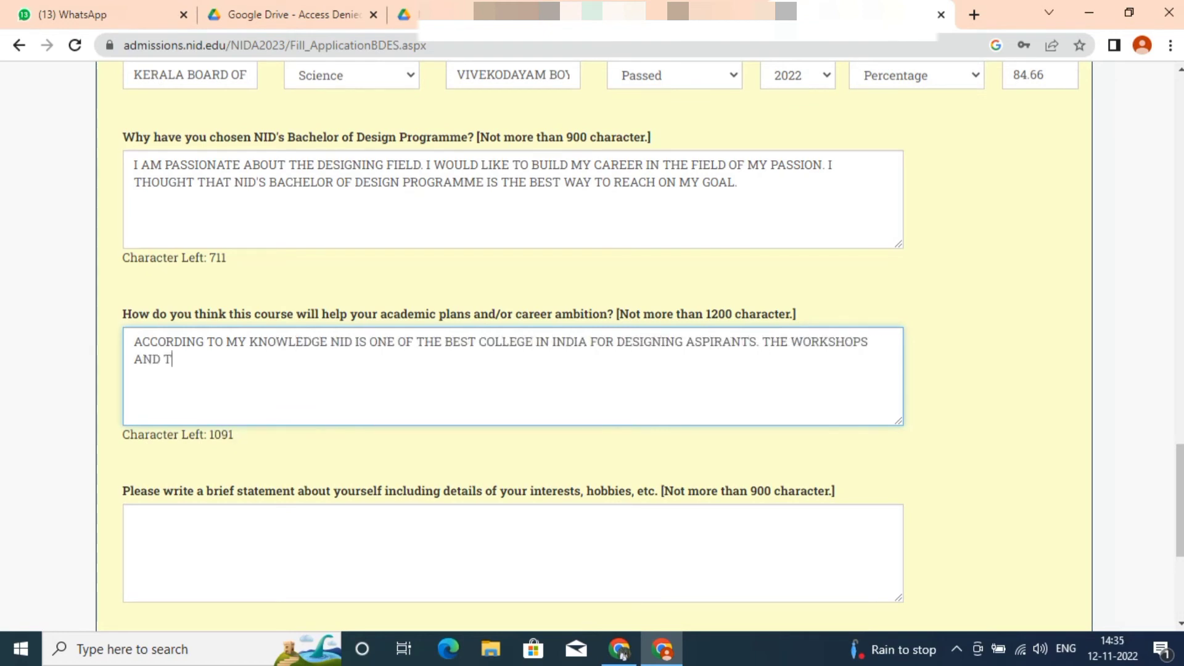
type("HE")
type(" D")
type("ES")
type("I")
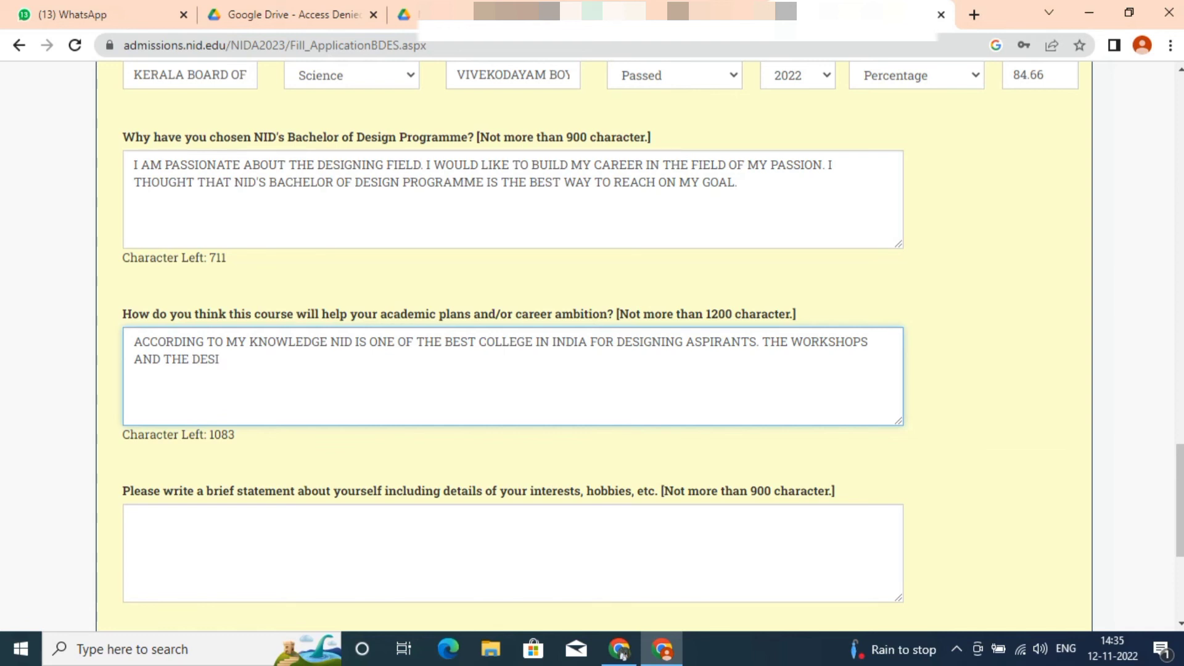
type("G")
type("N")
type("I")
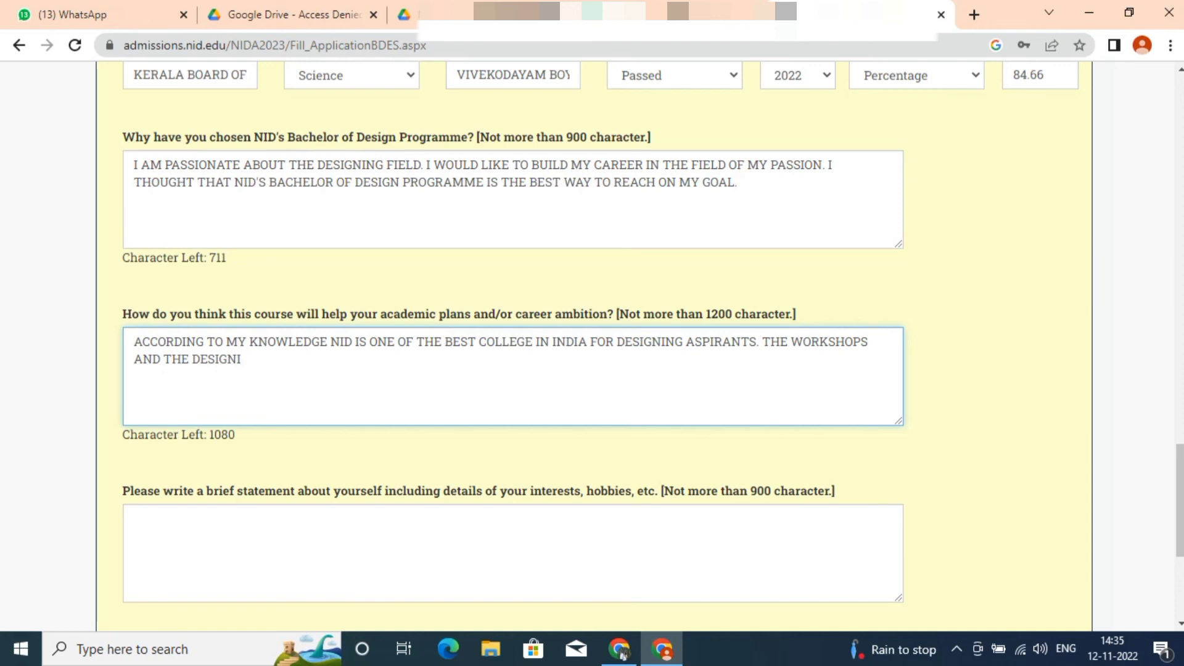
type("NG")
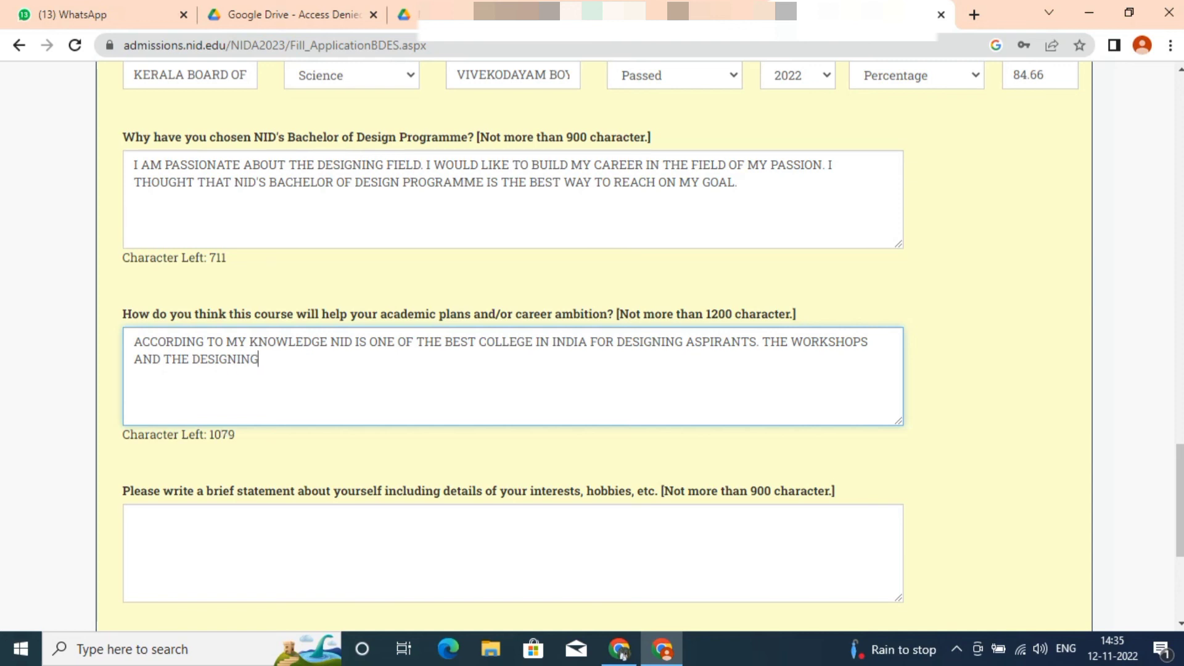